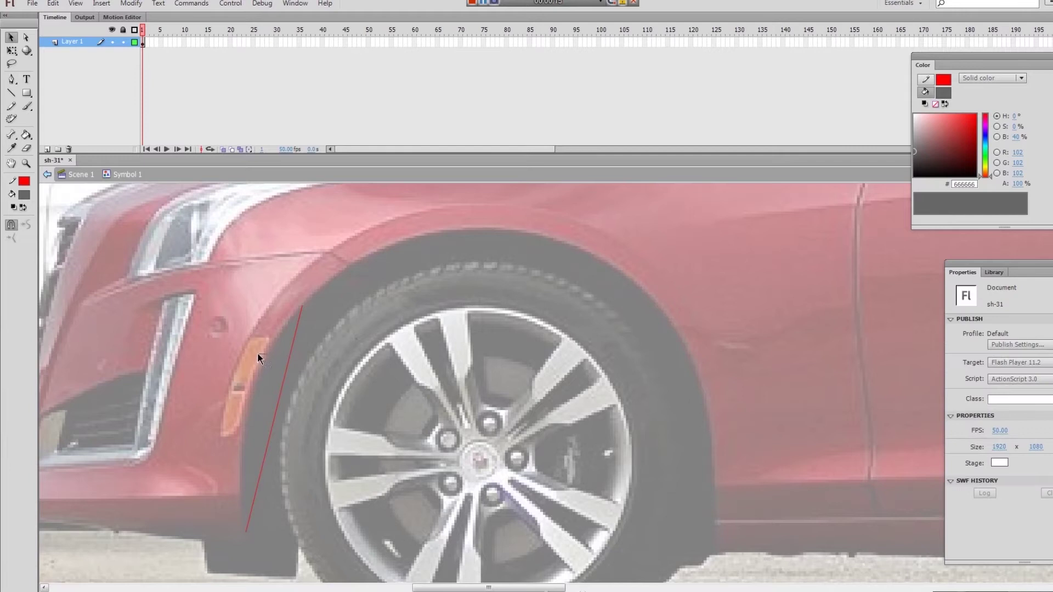
# Step: Remove the stray wheel-arch line and trace the fender highlight's top edge with a curved red line
pyautogui.hotkey('ctrl', 'z')
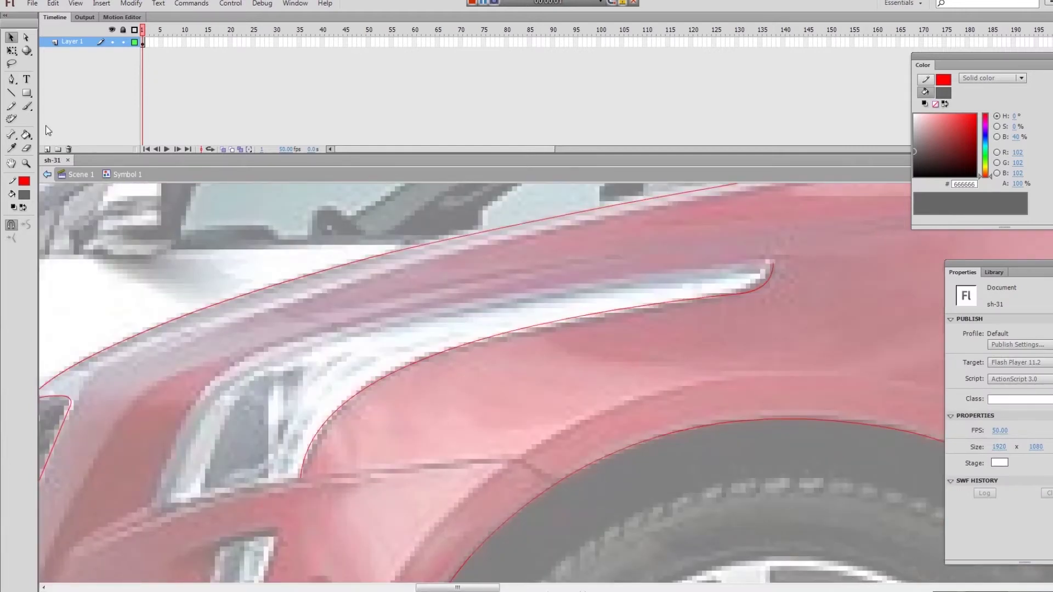
pyautogui.click(11, 92)
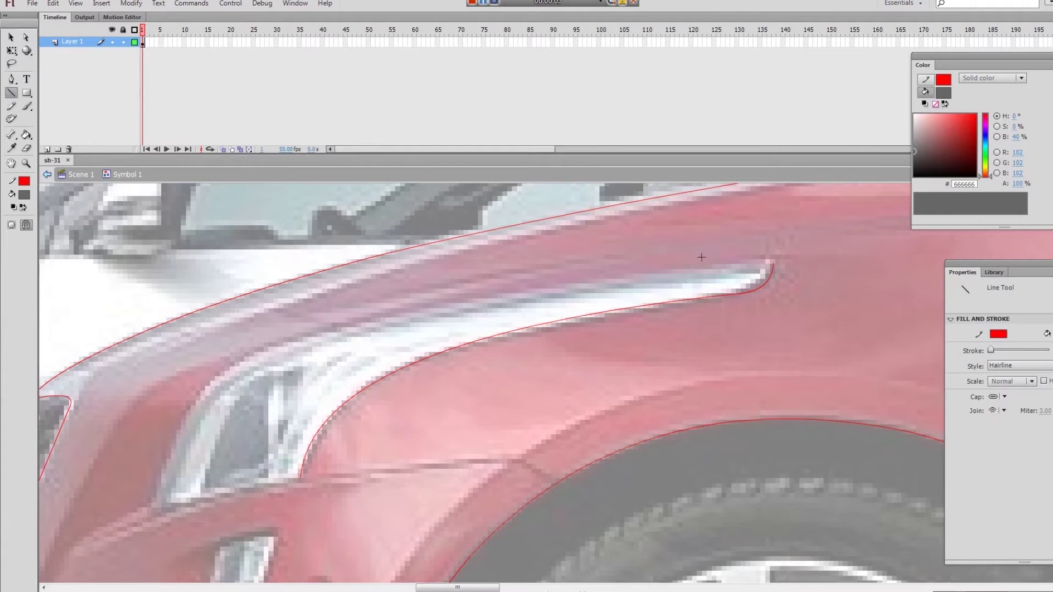
pyautogui.moveTo(767, 263); pyautogui.dragTo(481, 300)
pyautogui.press('v')
pyautogui.moveTo(729, 268); pyautogui.dragTo(747, 258)
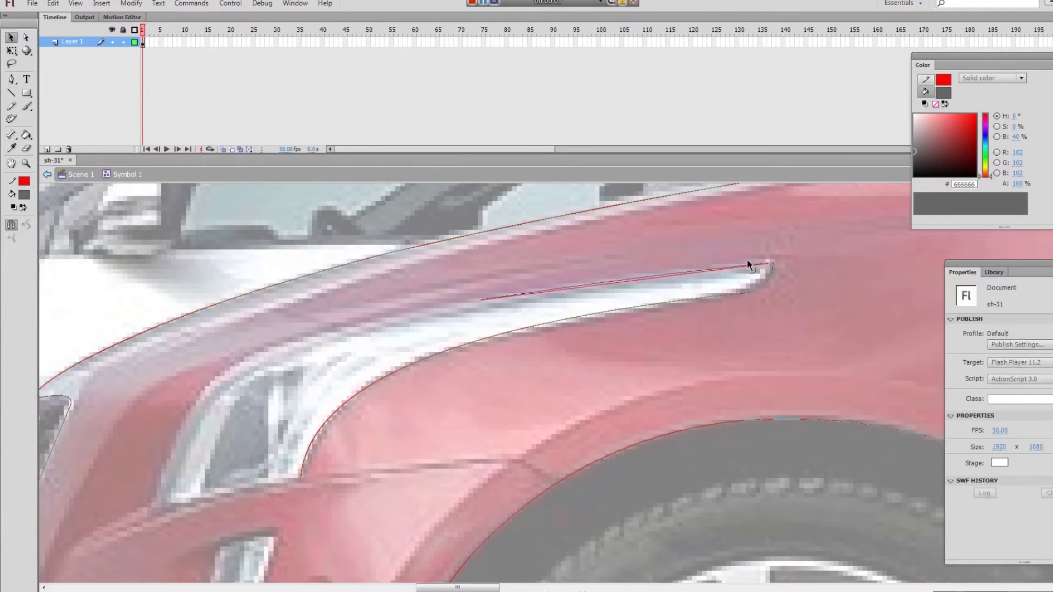
# Step: Trace the headlight's inner contour with a red line curved along its edge
pyautogui.moveTo(631, 282); pyautogui.dragTo(731, 255)
pyautogui.press('n')
pyautogui.moveTo(580, 273)
pyautogui.mouseDown()
pyautogui.moveTo(359, 341)
pyautogui.moveTo(272, 423)
pyautogui.mouseUp()
pyautogui.press('v')
pyautogui.moveTo(429, 344); pyautogui.dragTo(363, 324)
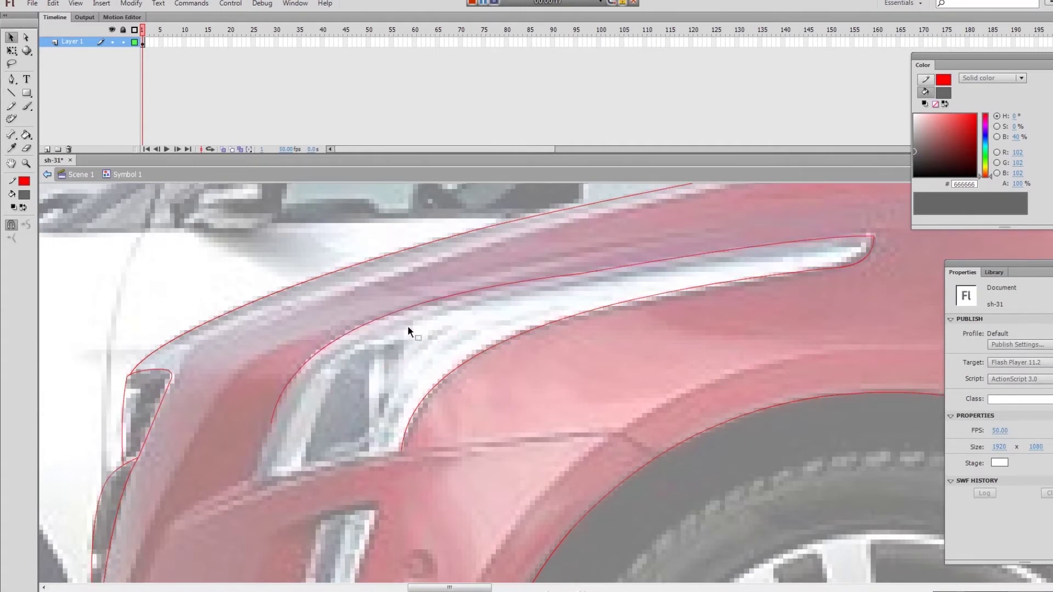
pyautogui.moveTo(348, 406); pyautogui.dragTo(432, 299)
# Step: Join the headlight curve to the outline and extend connected lines down from its lower end
pyautogui.moveTo(355, 319); pyautogui.dragTo(354, 324)
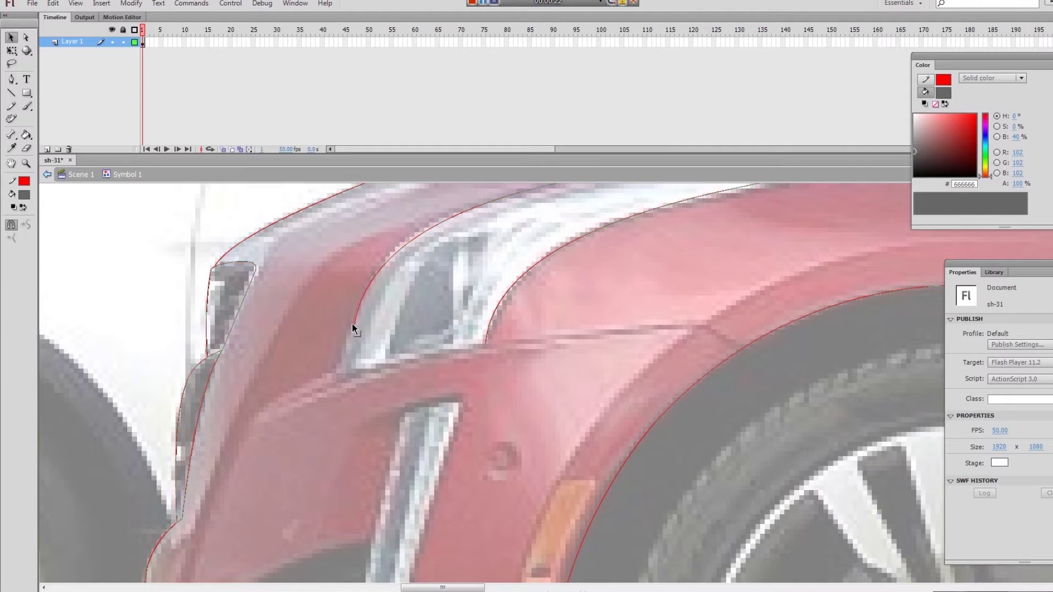
pyautogui.press('n')
pyautogui.moveTo(353, 324); pyautogui.dragTo(343, 381)
pyautogui.press('v')
pyautogui.press('n')
pyautogui.moveTo(342, 384); pyautogui.dragTo(486, 346)
pyautogui.press('v')
# Step: Nudge the headlight outline's corner down and draw a gently curved line from the vent's top corner
pyautogui.moveTo(471, 416); pyautogui.dragTo(474, 347)
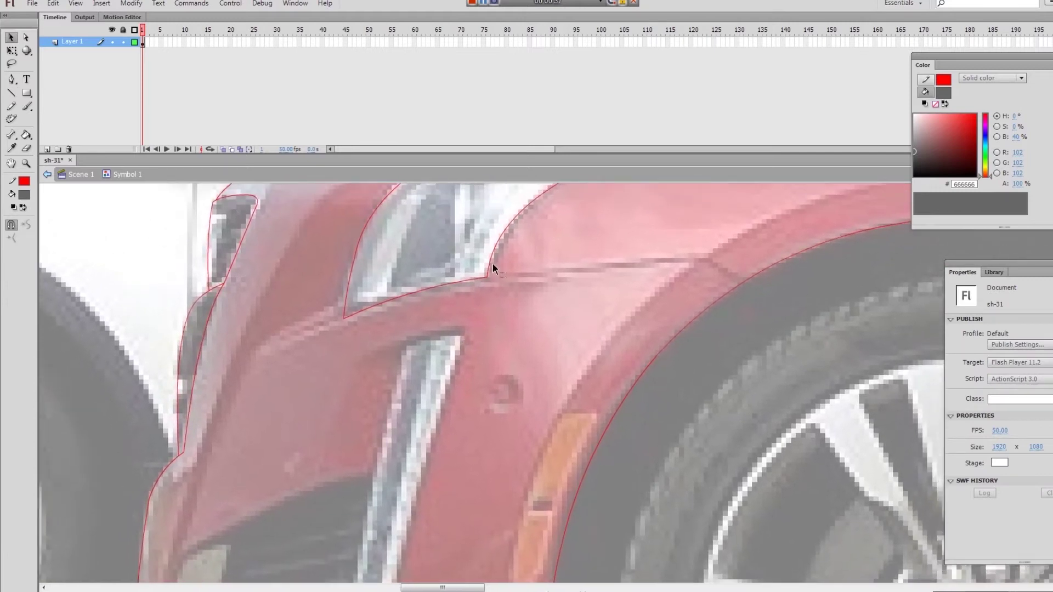
pyautogui.moveTo(487, 275); pyautogui.dragTo(487, 281)
pyautogui.moveTo(470, 328); pyautogui.dragTo(455, 278)
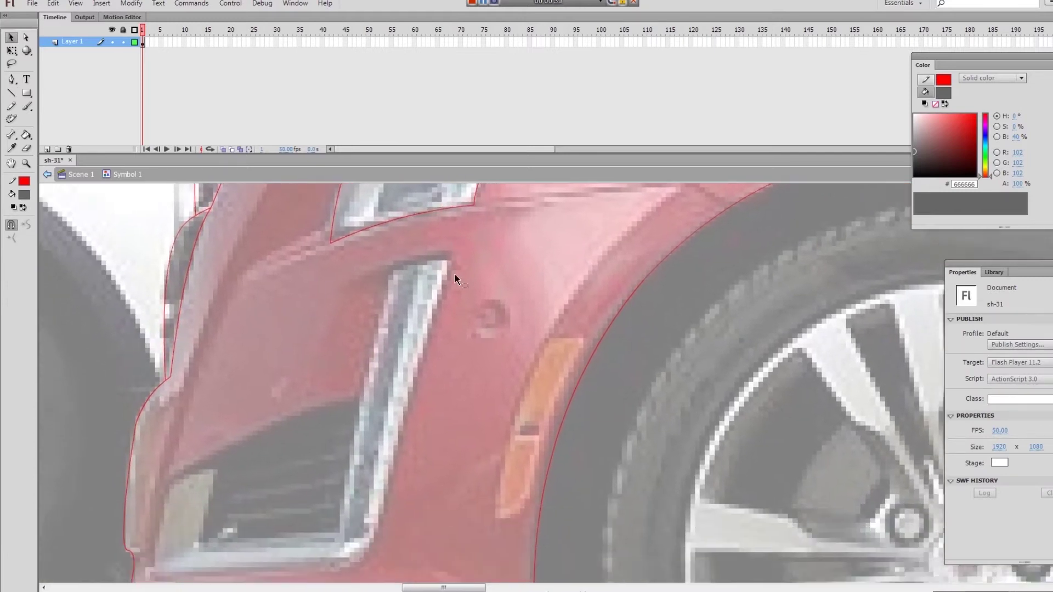
pyautogui.press('n')
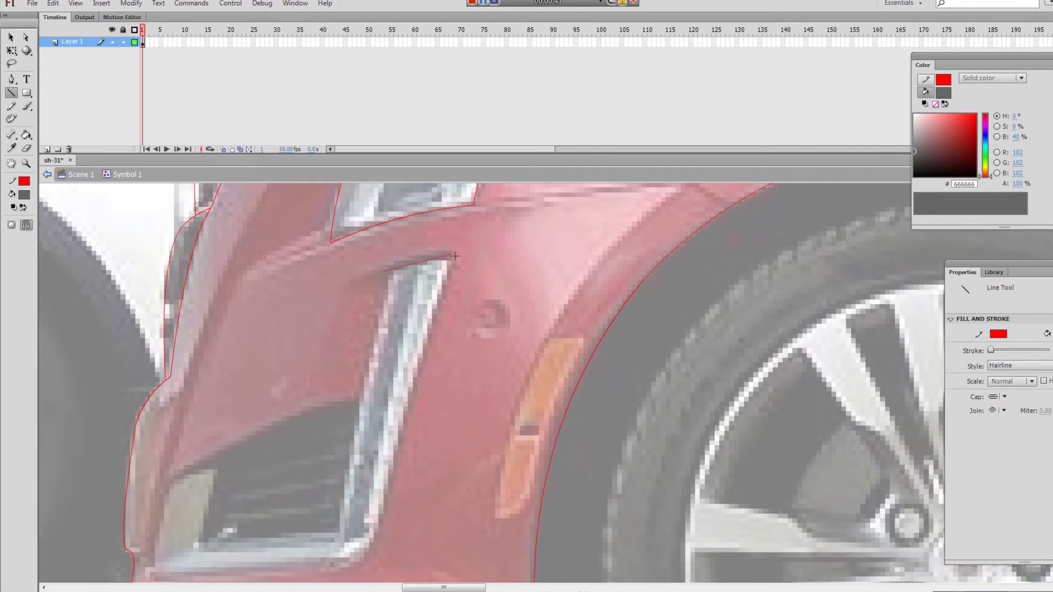
pyautogui.scroll(-2, 464, 257)
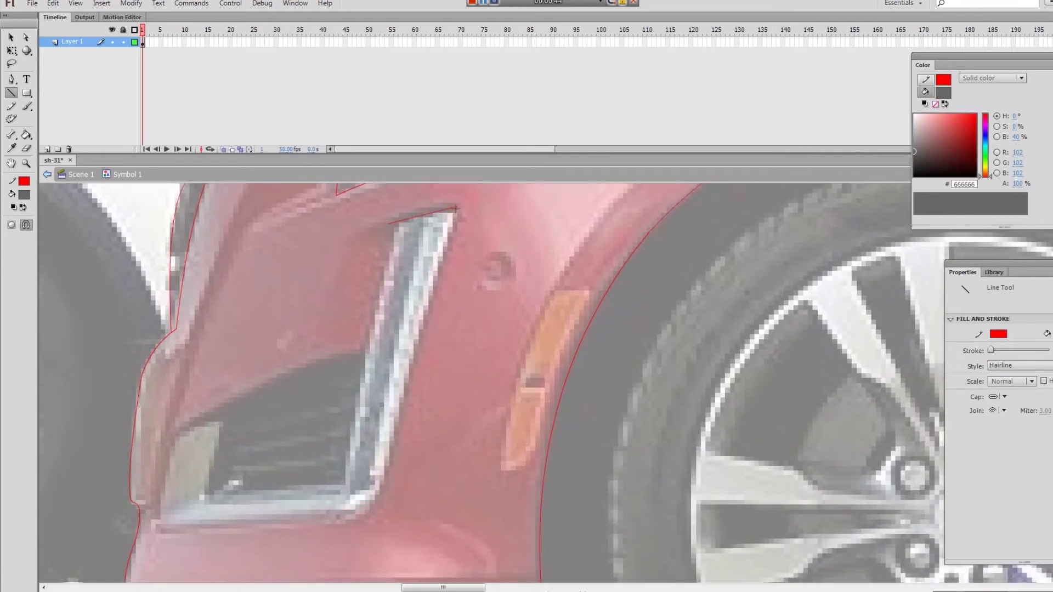
pyautogui.moveTo(439, 267); pyautogui.dragTo(383, 488)
pyautogui.press('v')
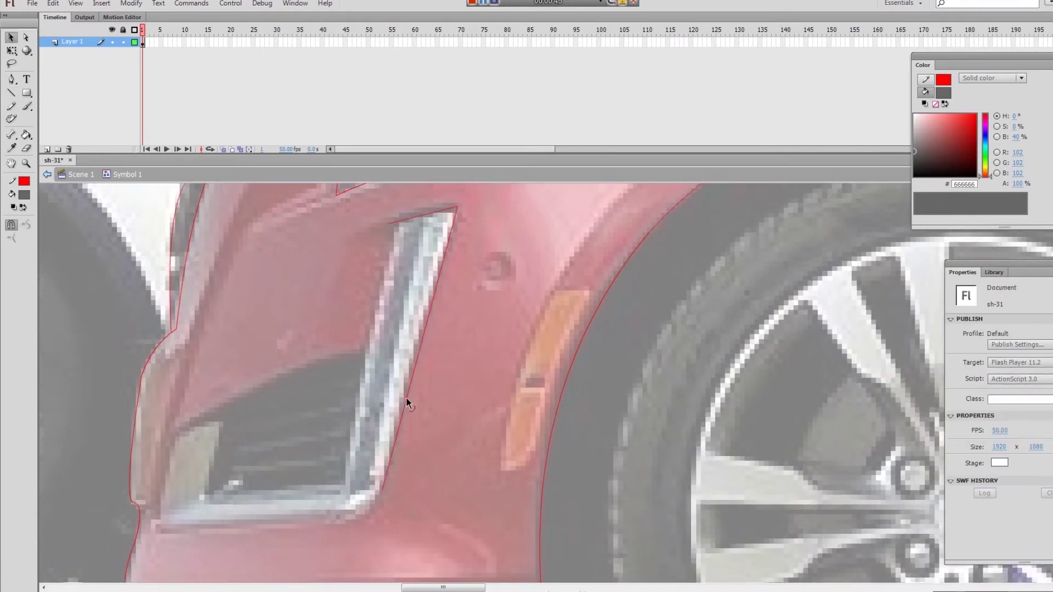
pyautogui.moveTo(408, 393); pyautogui.dragTo(403, 380)
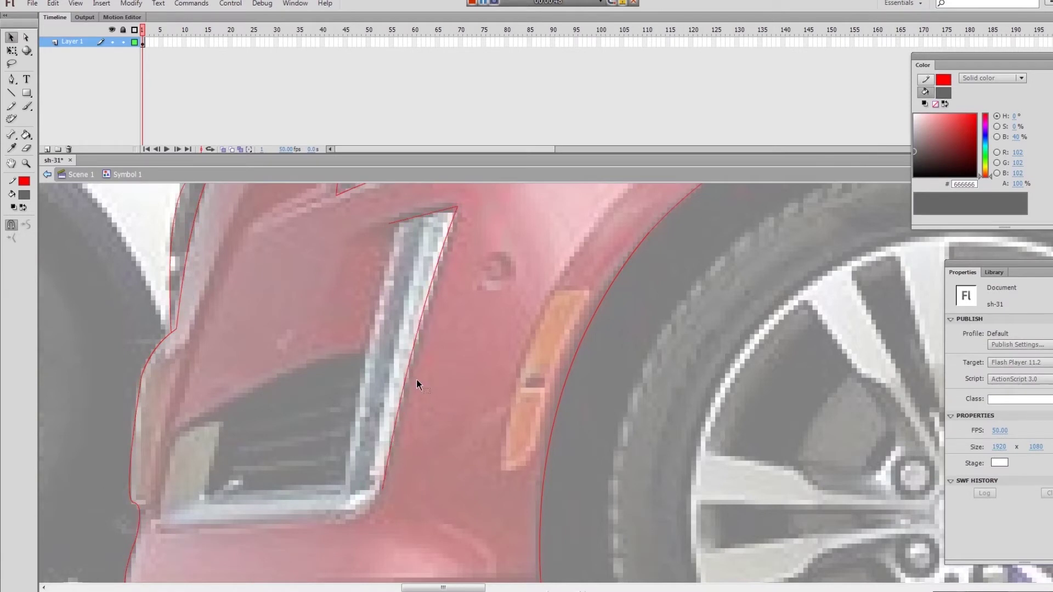
# Step: Trace the vent's left edge, save the file, and fit the whole car in view
pyautogui.press('n')
pyautogui.moveTo(388, 247); pyautogui.dragTo(344, 485)
pyautogui.press('v')
pyautogui.hotkey('ctrl', 's')
pyautogui.hotkey('ctrl', '2')
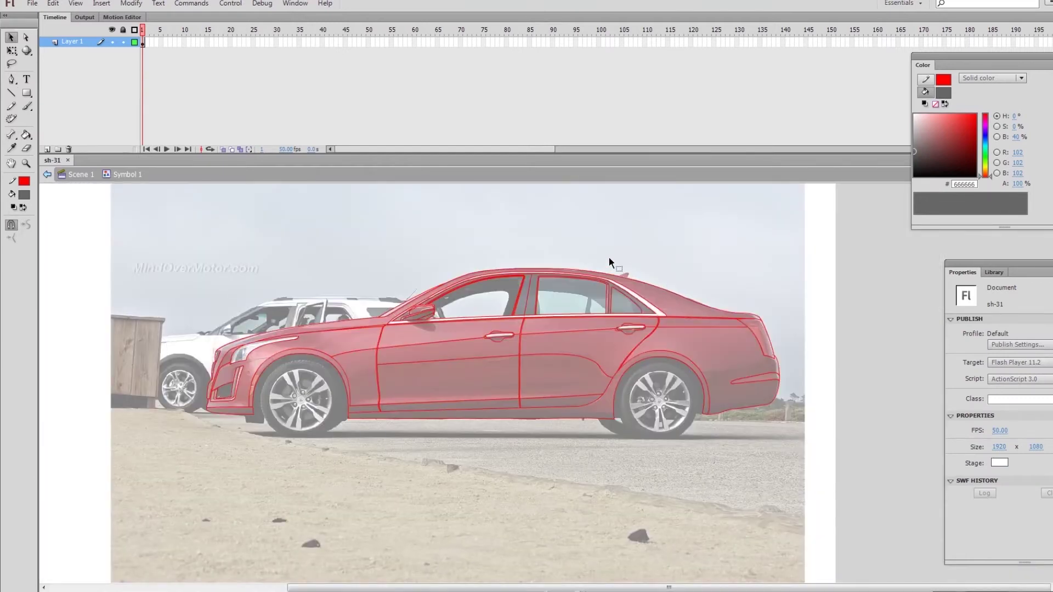
# Step: Return to Scene 1 and toggle the photo layer's visibility to check the traced outline
pyautogui.click(81, 174)
pyautogui.click(112, 52)
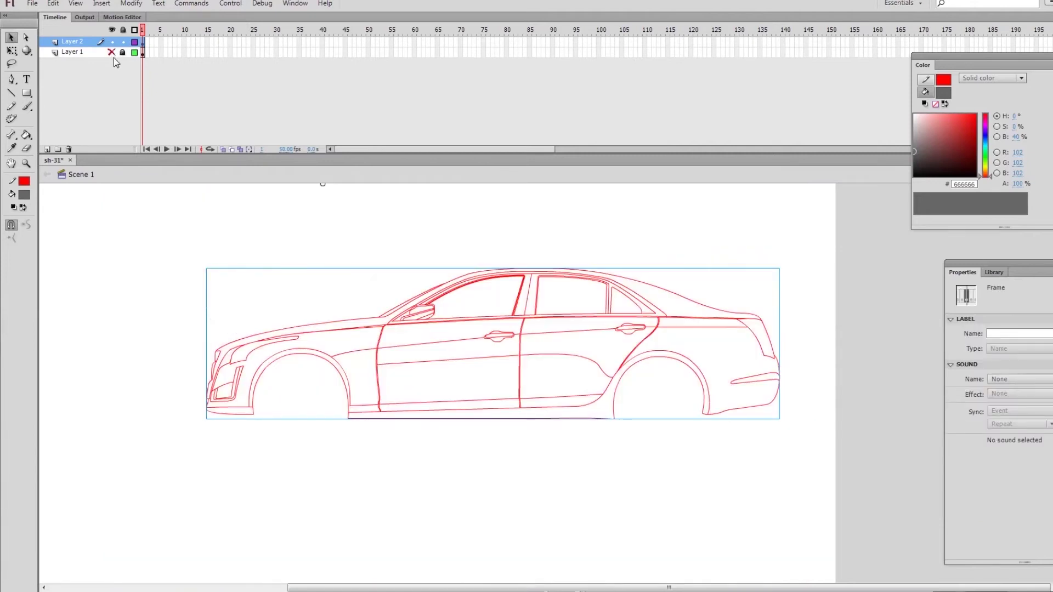
pyautogui.hotkey('ctrl', '=')
pyautogui.hotkey('ctrl', '=')
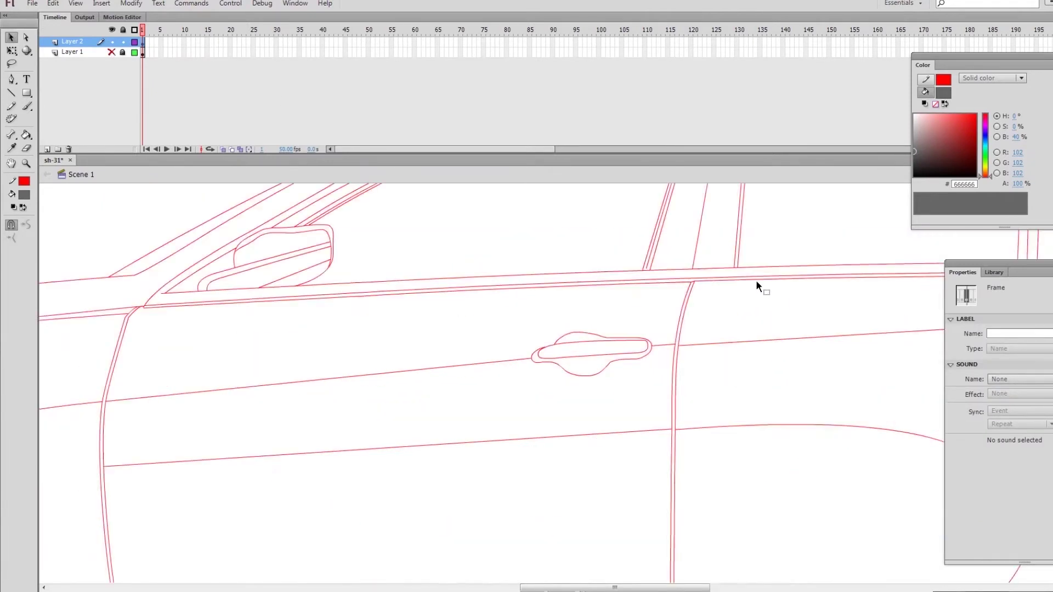
pyautogui.hotkey('ctrl', '-')
pyautogui.hotkey('ctrl', '-')
pyautogui.click(112, 53)
pyautogui.click(112, 53)
pyautogui.click(113, 55)
pyautogui.click(113, 54)
pyautogui.click(112, 53)
# Step: Enter the car symbol, inspect the front and doors up close, fit the view and save
pyautogui.doubleClick(451, 387)
pyautogui.press('z')
pyautogui.moveTo(257, 334); pyautogui.dragTo(711, 534)
pyautogui.press('space')
pyautogui.moveTo(797, 460); pyautogui.dragTo(558, 478)
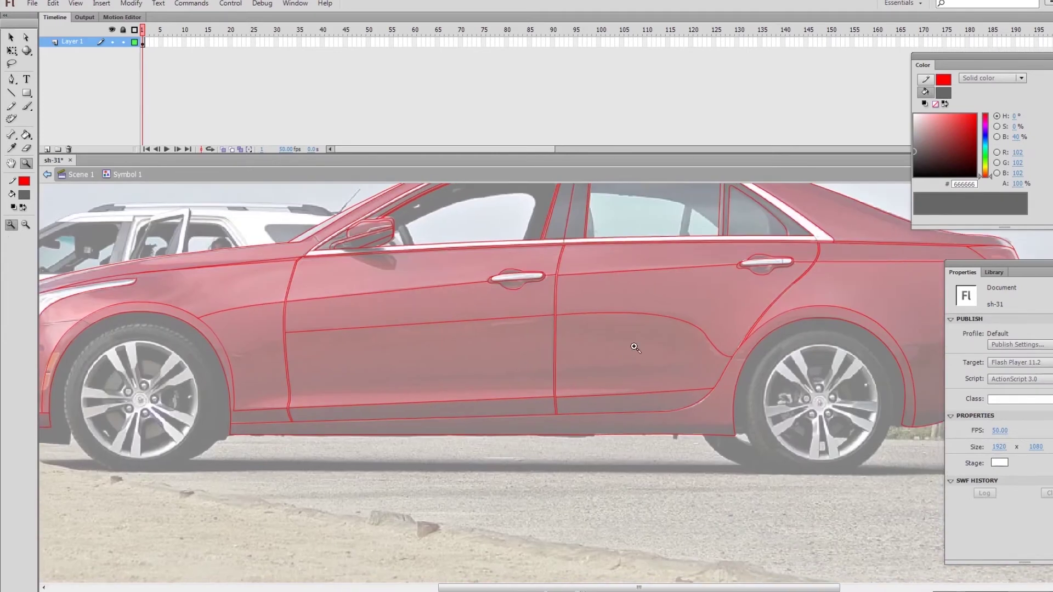
pyautogui.hotkey('ctrl', '2')
pyautogui.hotkey('ctrl', 's')
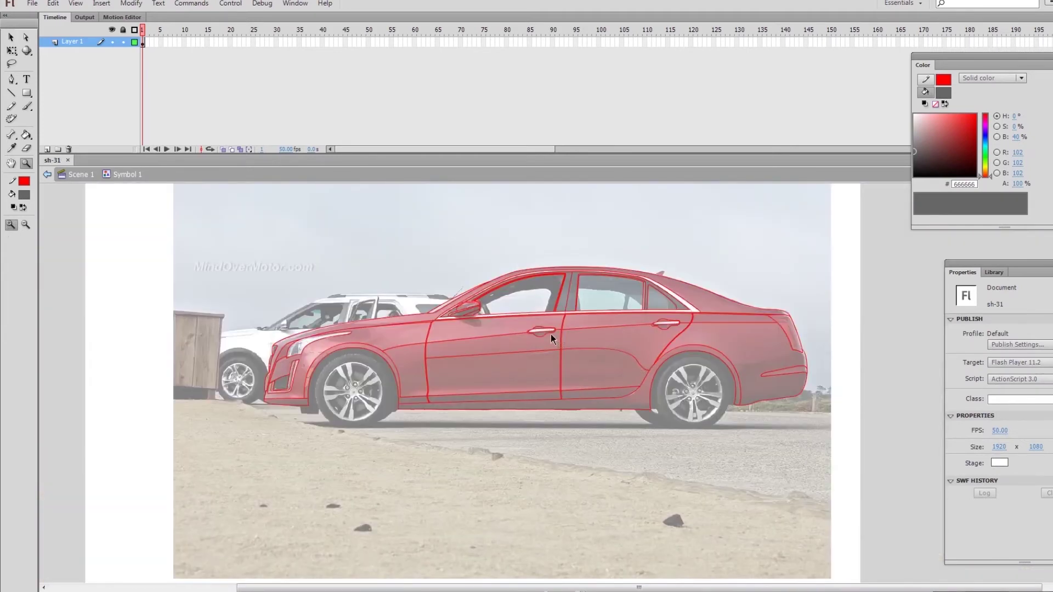
# Step: Briefly hide the traced layer, then add a new Layer 2 above Layer 1
pyautogui.click(111, 42)
pyautogui.click(112, 41)
pyautogui.click(48, 149)
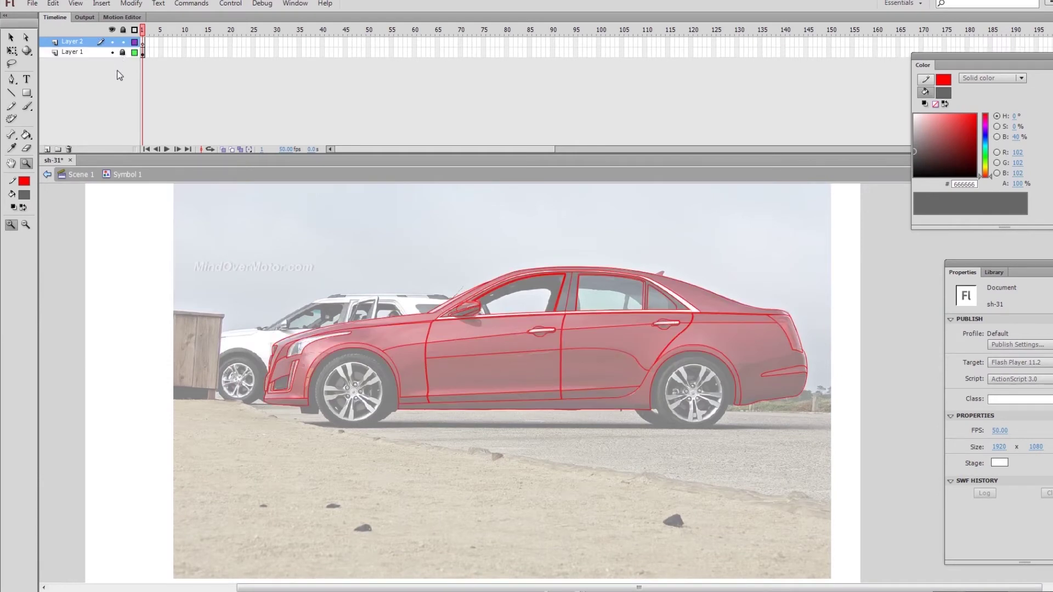
# Step: Zoom in close on the front wheel and draw an oval over it
pyautogui.press('y')
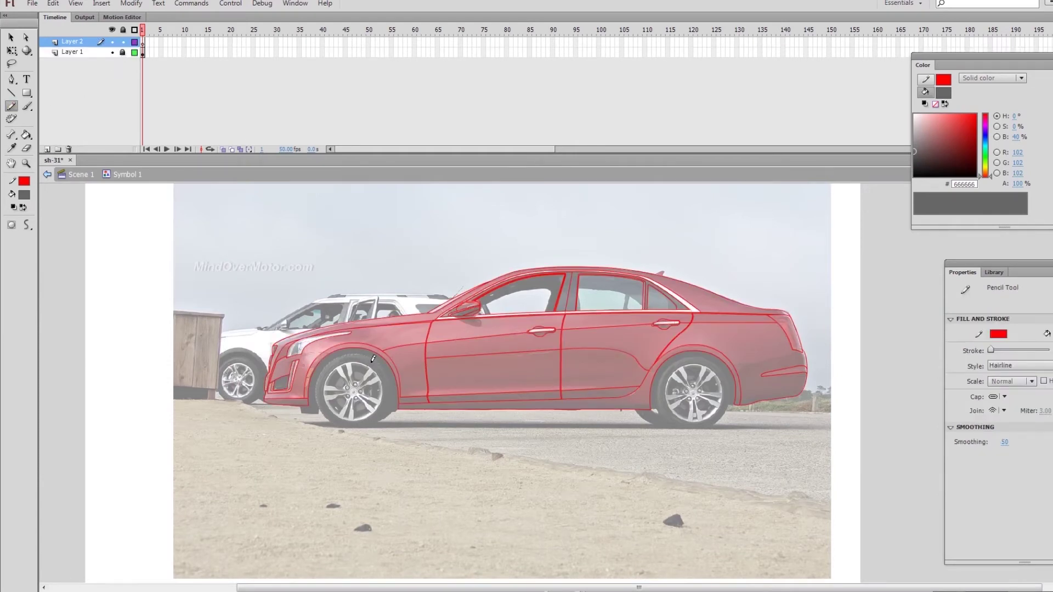
pyautogui.press('z')
pyautogui.moveTo(299, 333); pyautogui.dragTo(493, 481)
pyautogui.moveTo(330, 203); pyautogui.dragTo(667, 513)
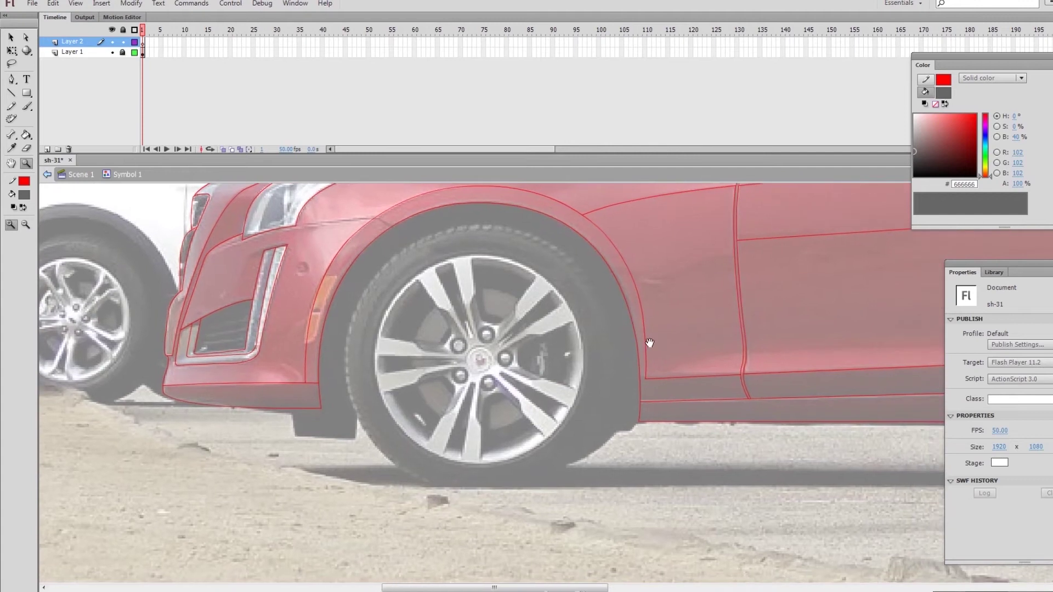
pyautogui.click(26, 92)
pyautogui.moveTo(33, 91); pyautogui.dragTo(60, 106)
pyautogui.moveTo(354, 219); pyautogui.dragTo(619, 486)
# Step: Delete the oval's grey fill and stretch the red circle to the tire's left and bottom edges
pyautogui.press('v')
pyautogui.click(541, 371)
pyautogui.press('Delete')
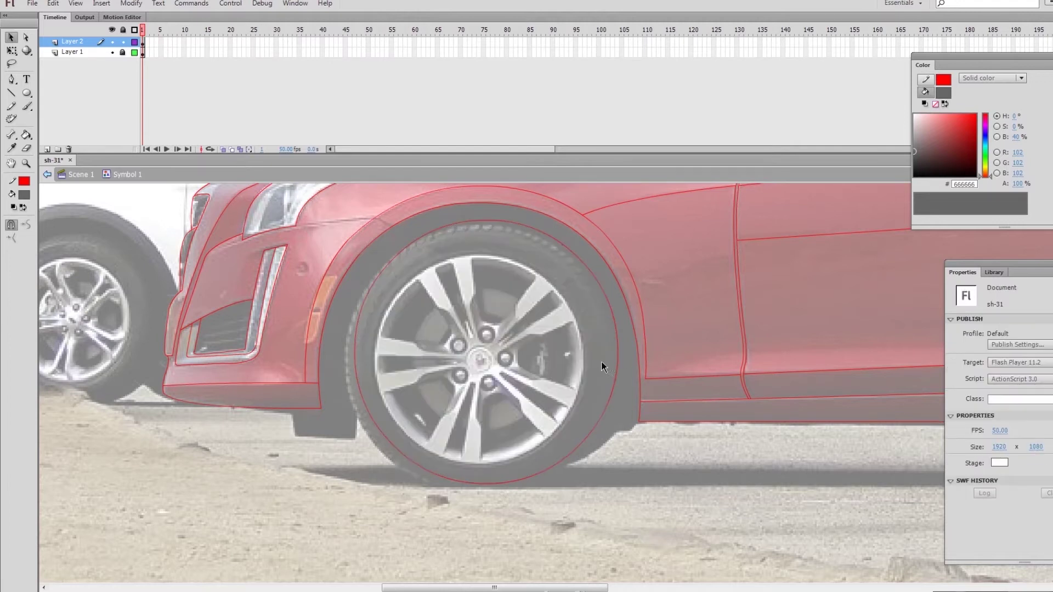
pyautogui.click(619, 351)
pyautogui.press('q')
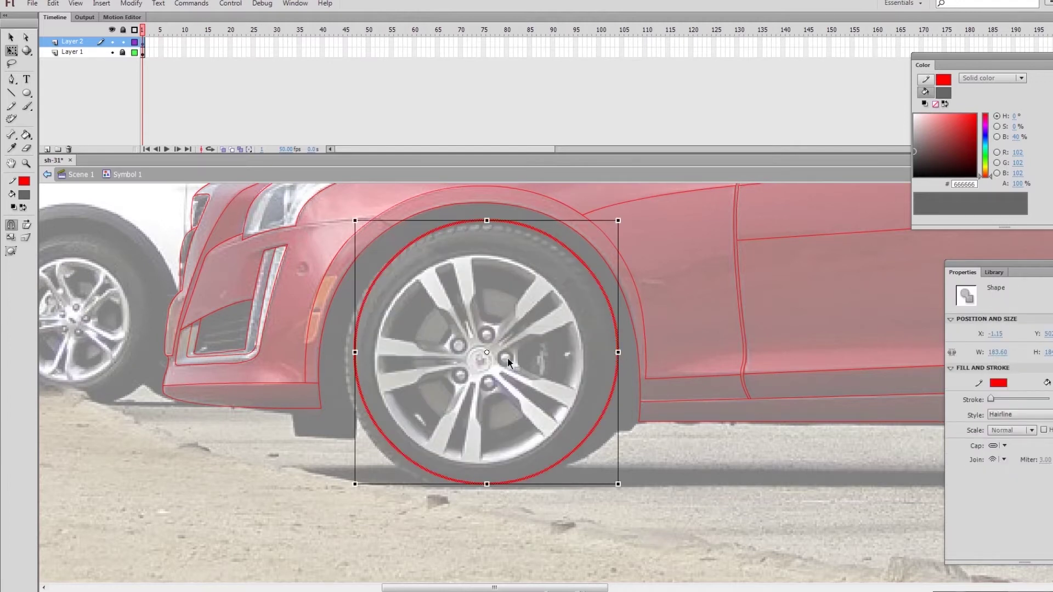
pyautogui.moveTo(356, 352); pyautogui.dragTo(342, 352)
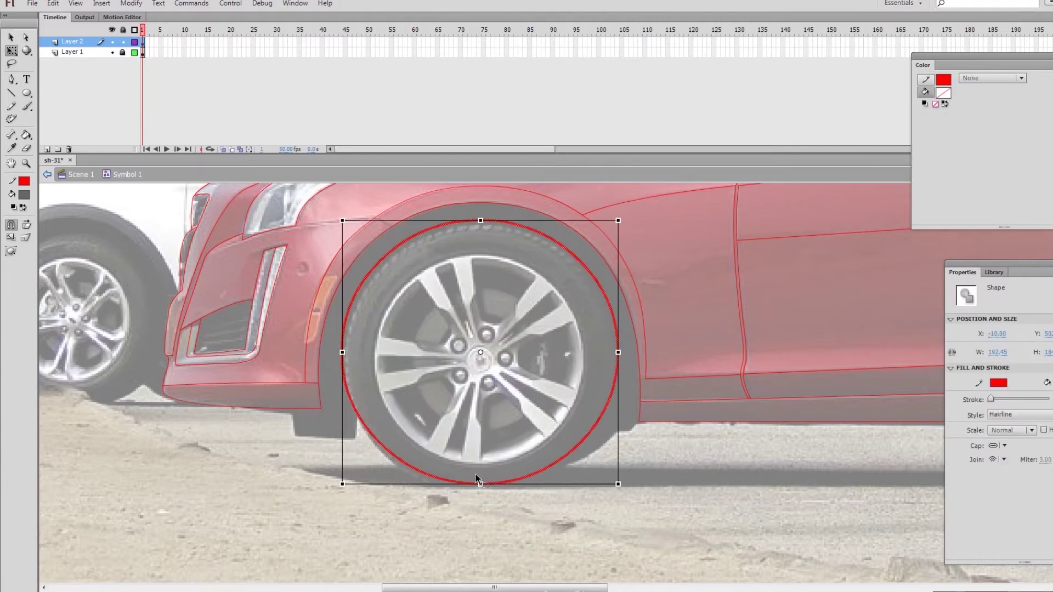
pyautogui.moveTo(481, 485); pyautogui.dragTo(480, 489)
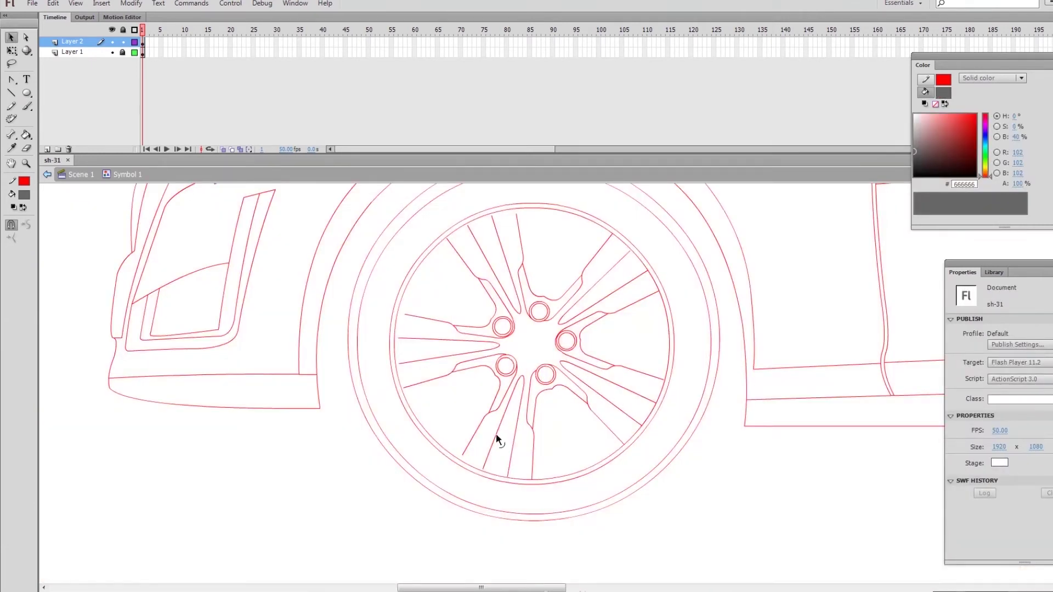
# Step: Snap each loose spoke line end onto the inner rim around the wheel, then zoom out
pyautogui.press('z')
pyautogui.moveTo(356, 309); pyautogui.dragTo(720, 553)
pyautogui.press('v')
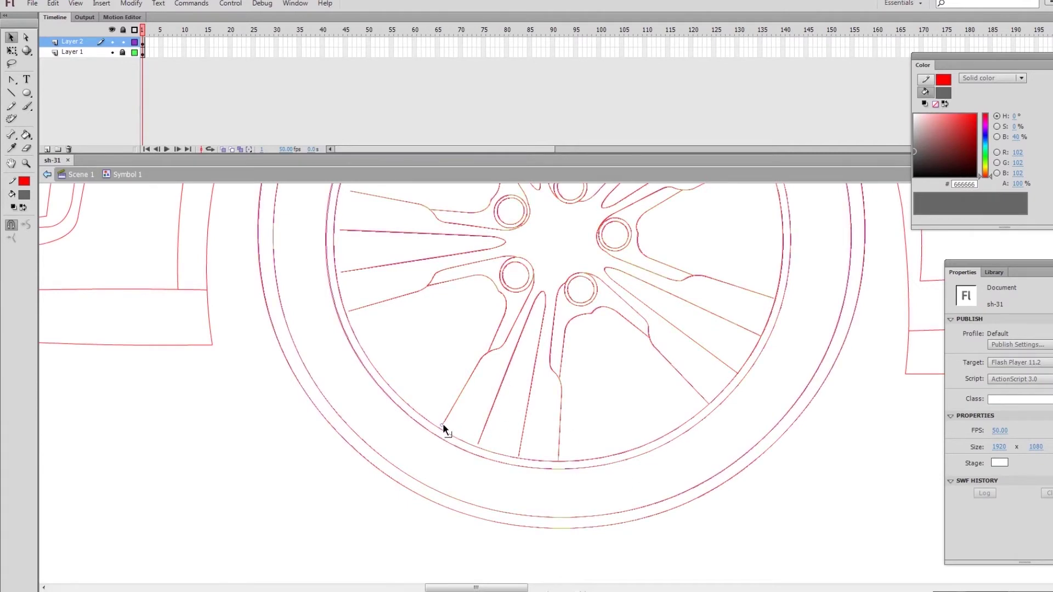
pyautogui.moveTo(478, 443); pyautogui.dragTo(517, 459)
pyautogui.moveTo(348, 312); pyautogui.dragTo(344, 311)
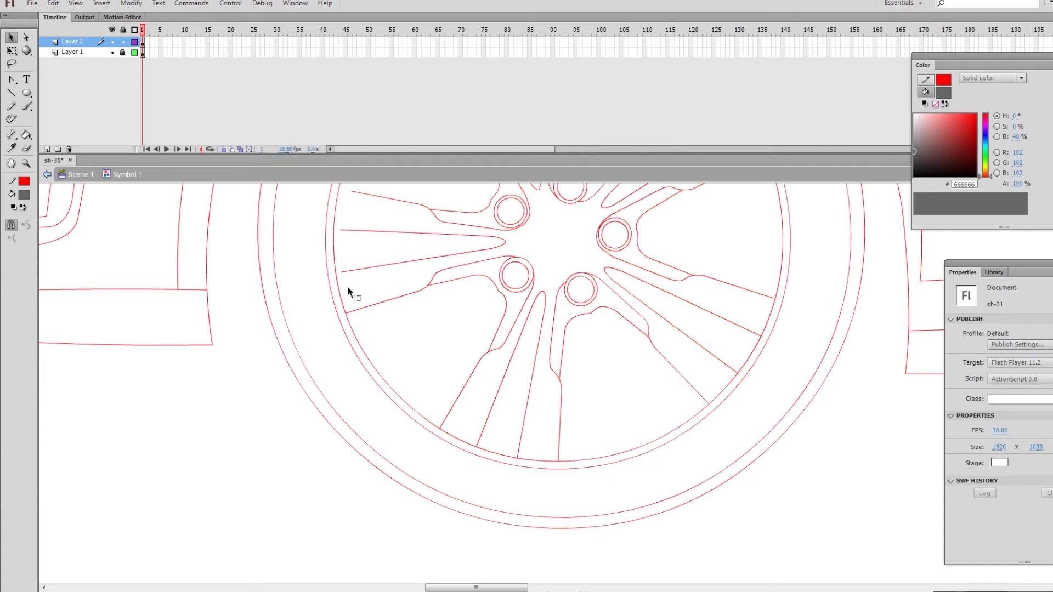
pyautogui.moveTo(340, 272); pyautogui.dragTo(336, 273)
pyautogui.moveTo(362, 236); pyautogui.dragTo(348, 293)
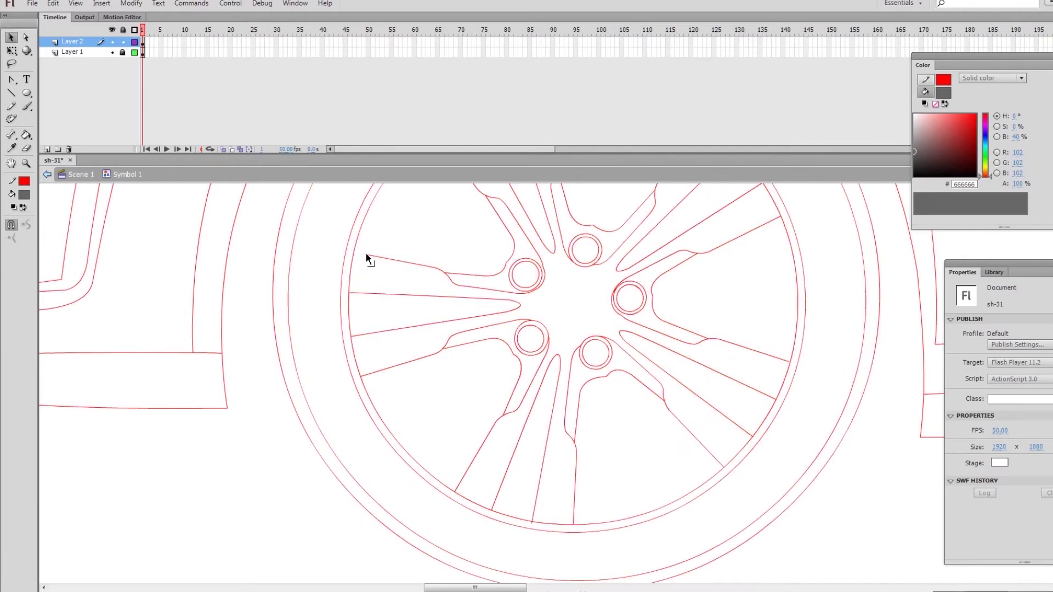
pyautogui.moveTo(733, 282); pyautogui.dragTo(721, 362)
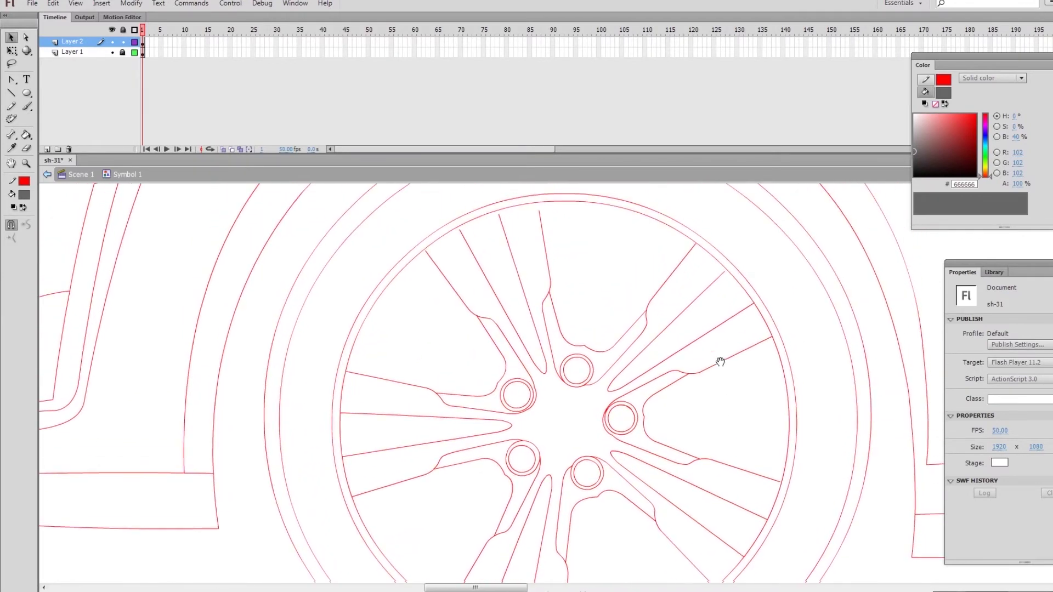
pyautogui.moveTo(423, 249)
pyautogui.mouseDown()
pyautogui.moveTo(497, 210)
pyautogui.moveTo(539, 204)
pyautogui.mouseUp()
pyautogui.scroll(-2, 747, 388)
pyautogui.moveTo(783, 442); pyautogui.dragTo(785, 443)
pyautogui.hotkey('ctrl', '-')
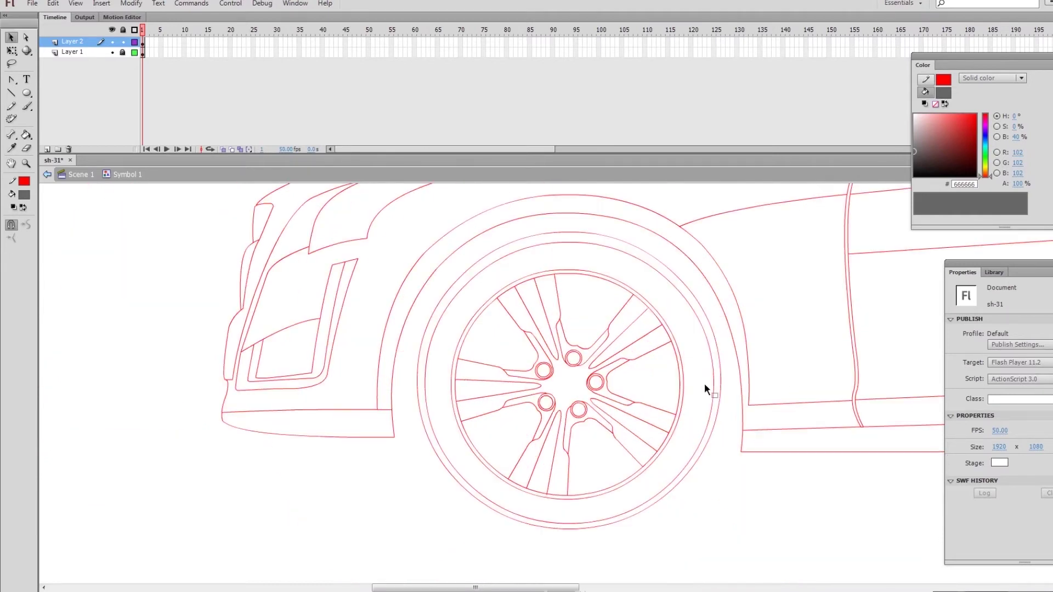
# Step: Scale the inner rim circle down about its centre with Free Transform to about 131.40 wide
pyautogui.click(683, 372)
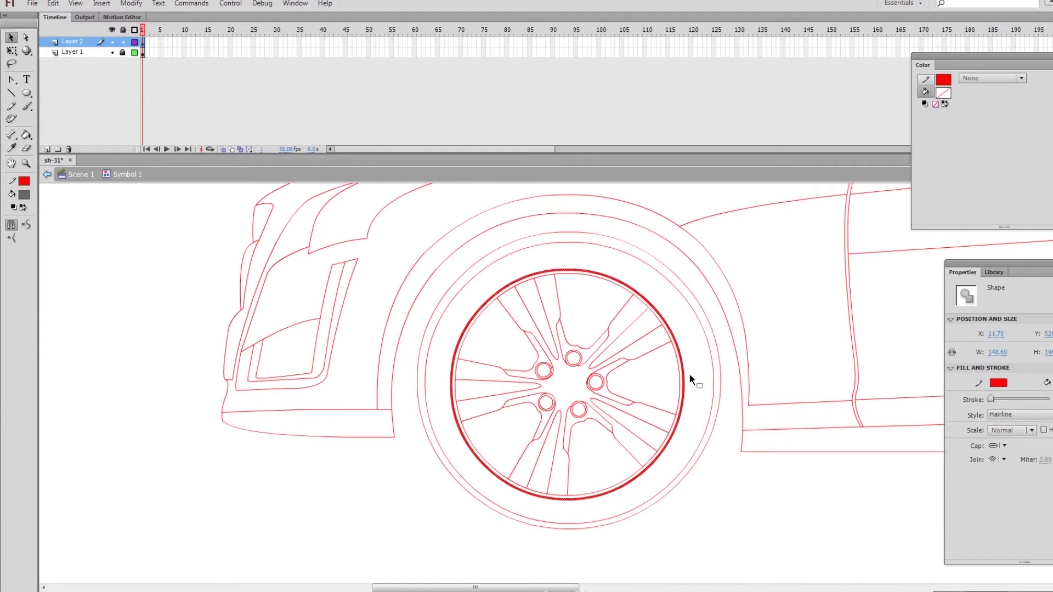
pyautogui.press('q')
pyautogui.moveTo(683, 270); pyautogui.dragTo(668, 283)
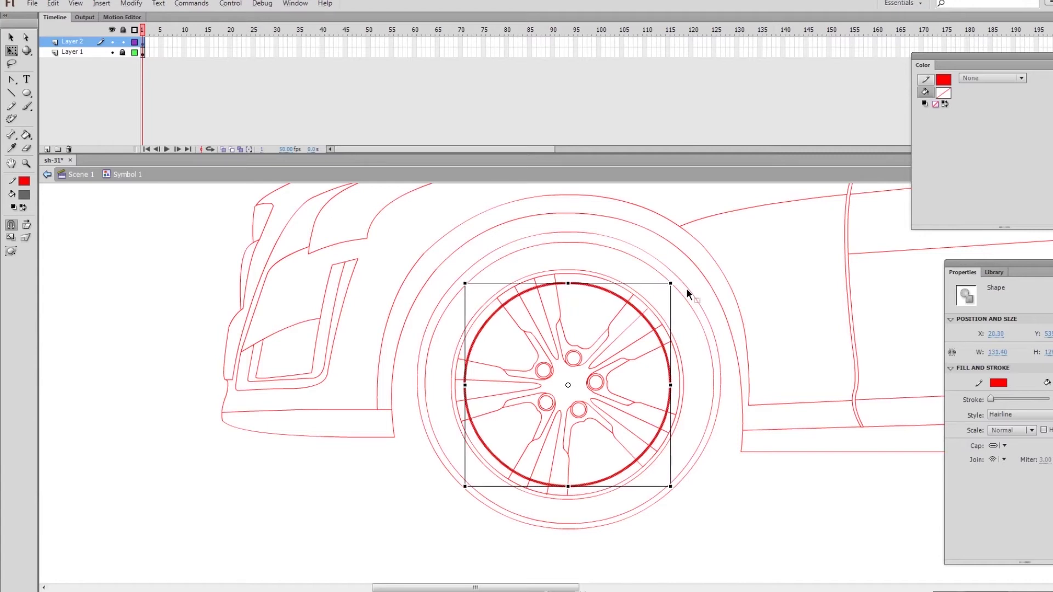
pyautogui.moveTo(670, 283); pyautogui.dragTo(651, 301)
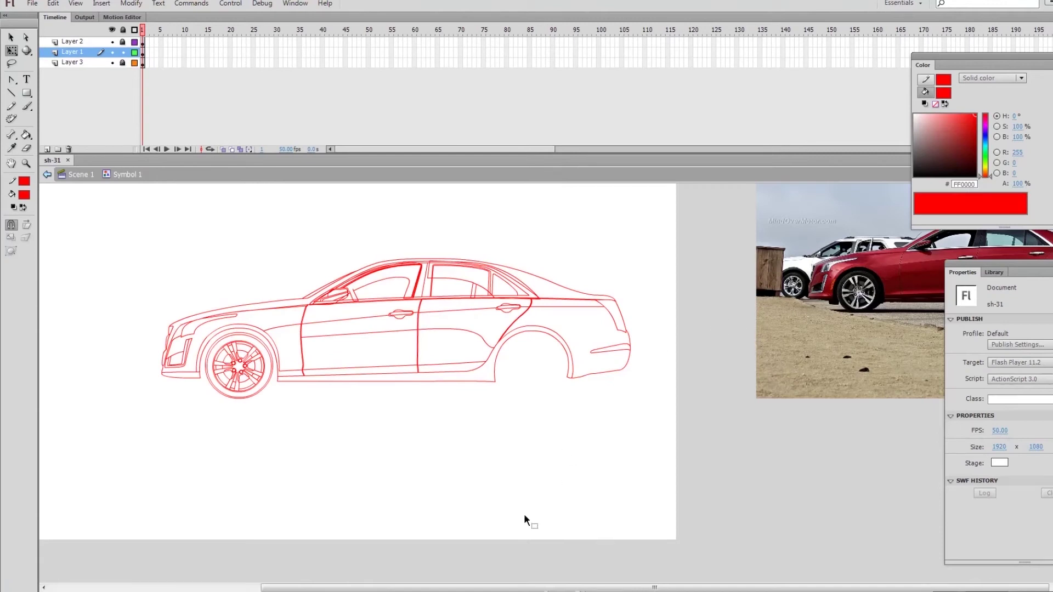
# Step: Discard a stray pencil arc and turn Layer 1's car body outline strokes black
pyautogui.click(11, 106)
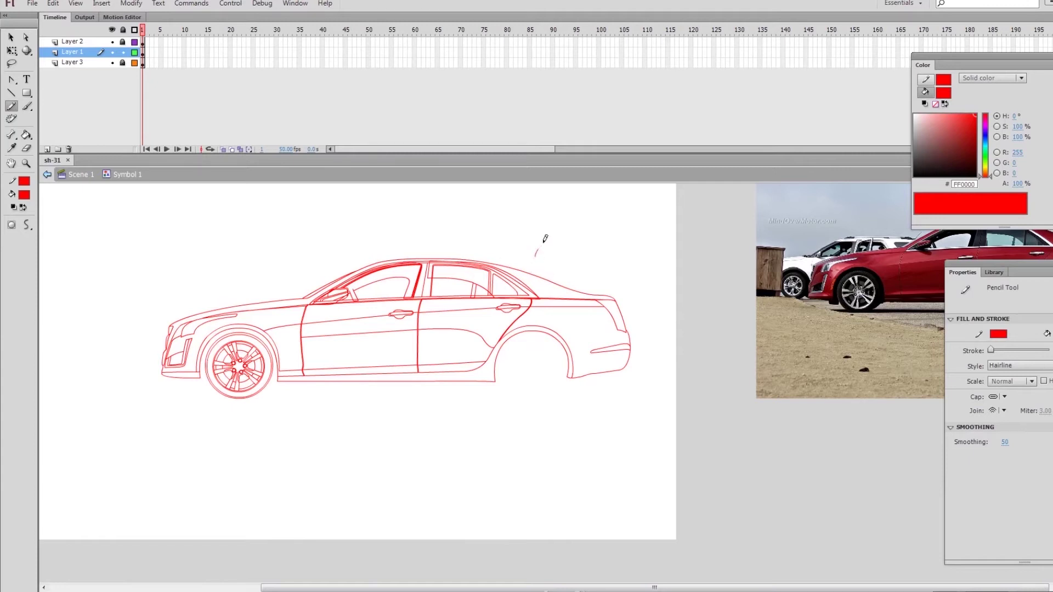
pyautogui.moveTo(534, 259); pyautogui.dragTo(602, 239)
pyautogui.press('q')
pyautogui.hotkey('ctrl', 'z')
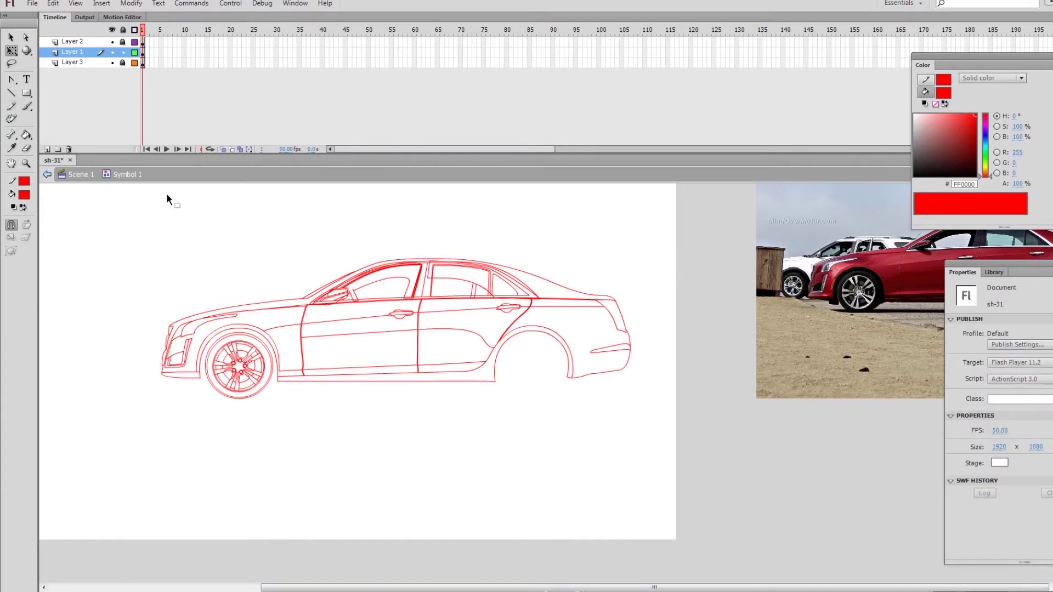
pyautogui.click(142, 52)
pyautogui.moveTo(960, 143); pyautogui.dragTo(1038, 206)
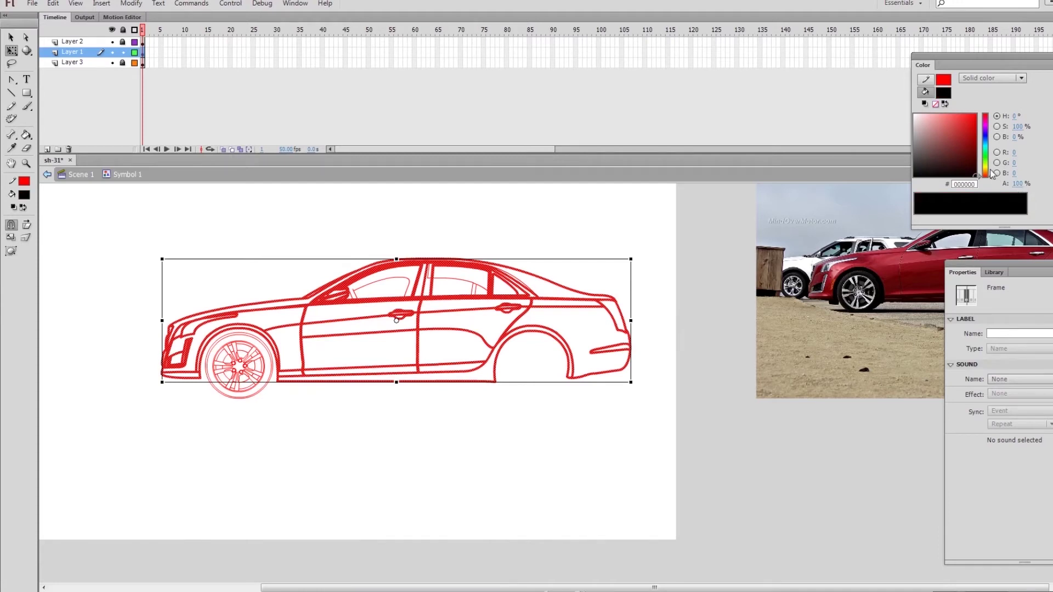
pyautogui.click(925, 78)
pyautogui.moveTo(958, 140); pyautogui.dragTo(1029, 204)
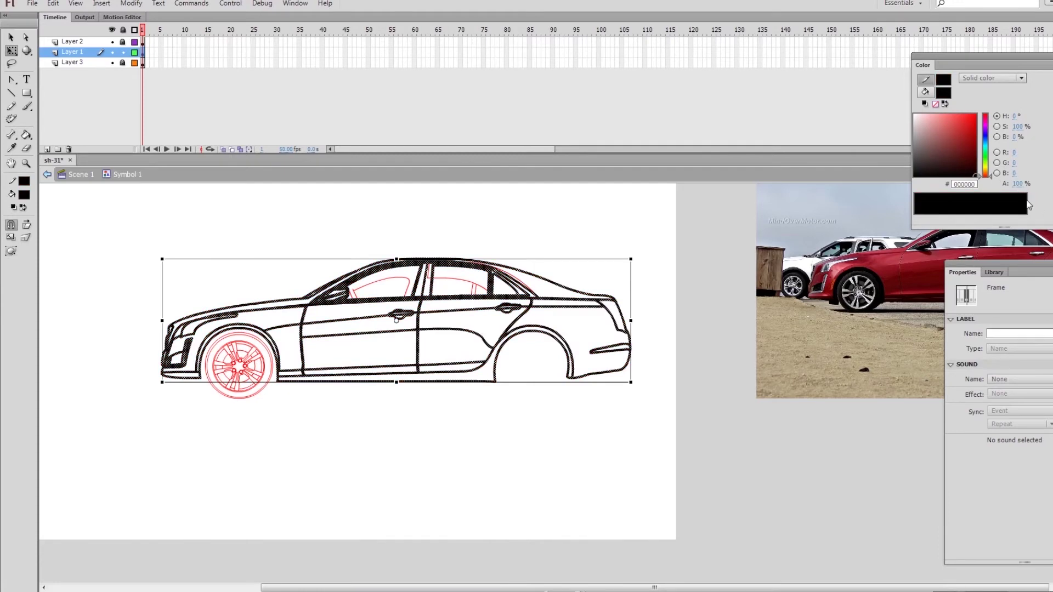
pyautogui.click(617, 231)
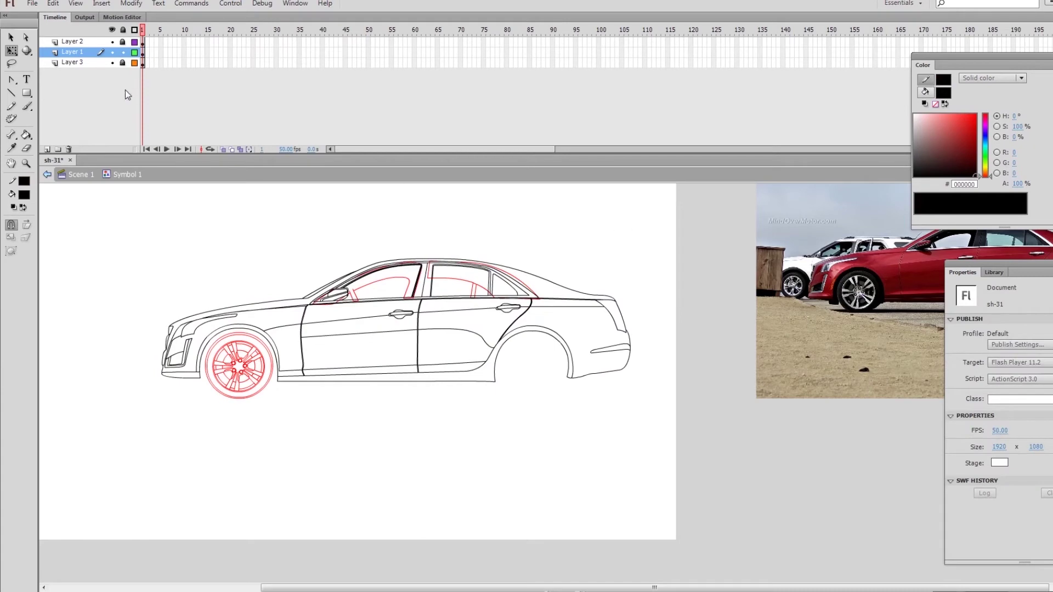
# Step: Recolour Layer 3's red window outlines black and toggle the layer to check them
pyautogui.click(102, 62)
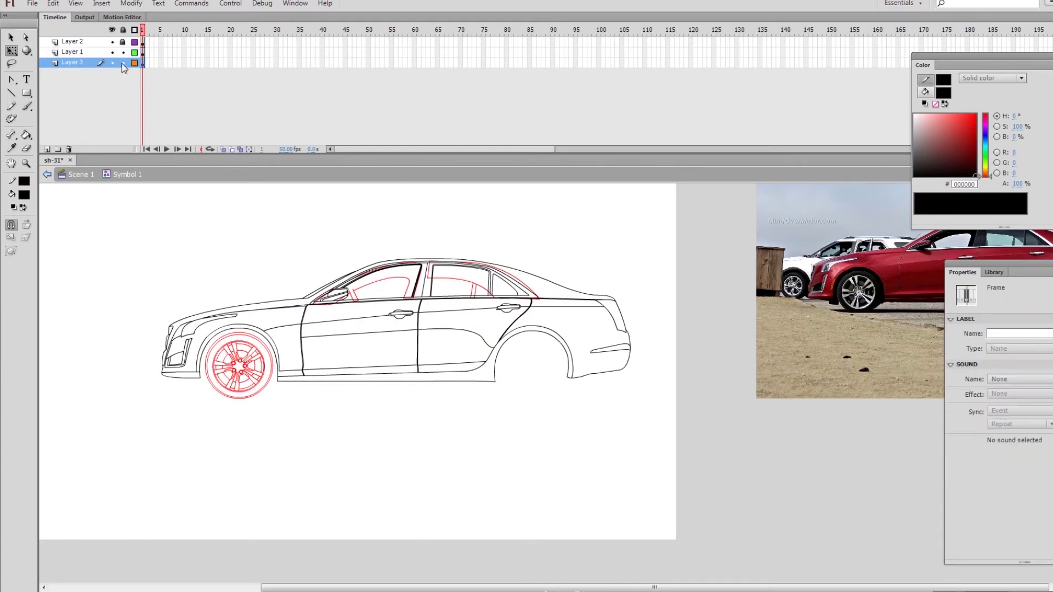
pyautogui.click(144, 64)
pyautogui.click(925, 81)
pyautogui.moveTo(944, 141); pyautogui.dragTo(1016, 202)
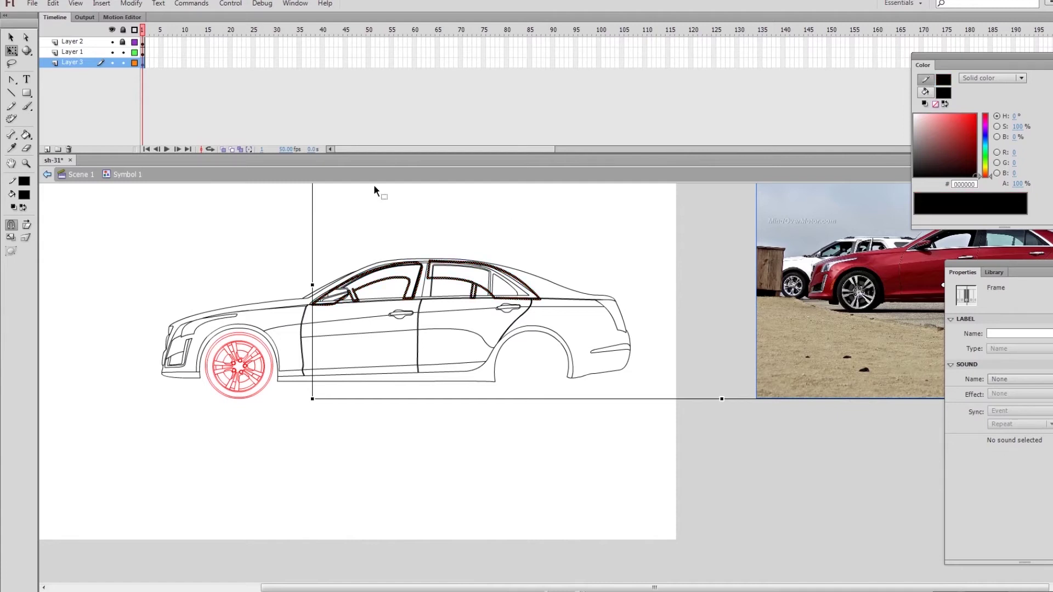
pyautogui.click(113, 64)
pyautogui.click(112, 63)
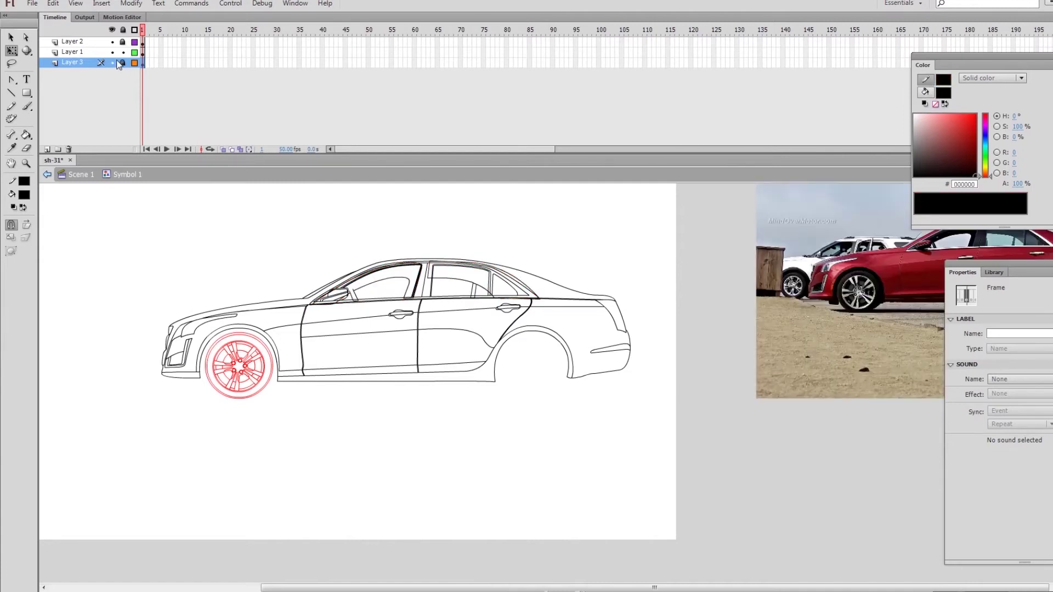
# Step: Reactivate Layer 1, clear the selection, and zoom in on the car body
pyautogui.click(99, 52)
pyautogui.click(547, 195)
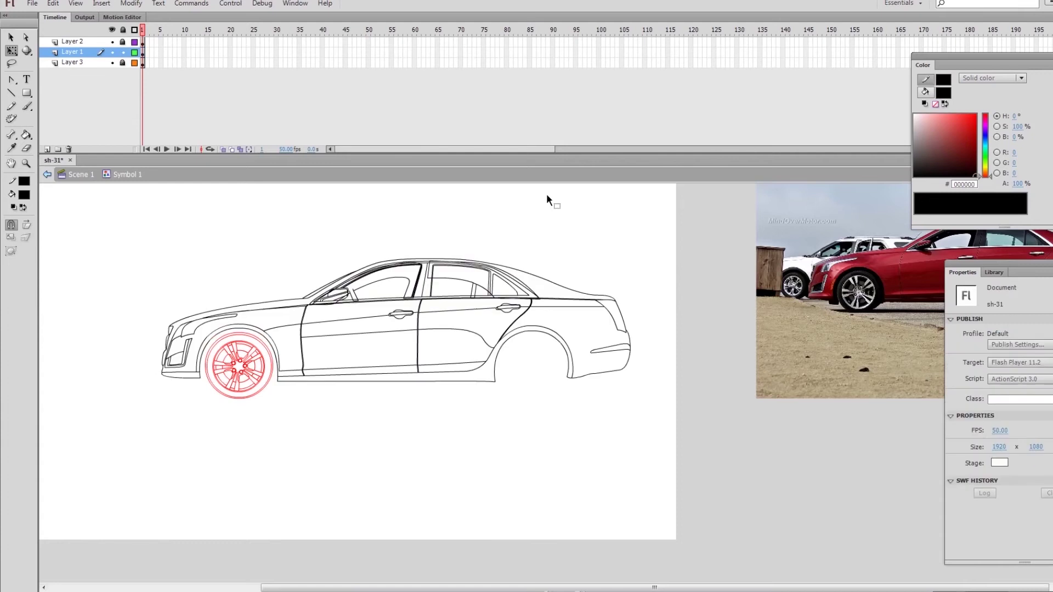
pyautogui.press('z')
pyautogui.moveTo(106, 237); pyautogui.dragTo(974, 483)
# Step: Fill the rear quarter panel and both doors' lower panels dark red, then edit the fill's linear gradient
pyautogui.scroll(-4, 858, 377)
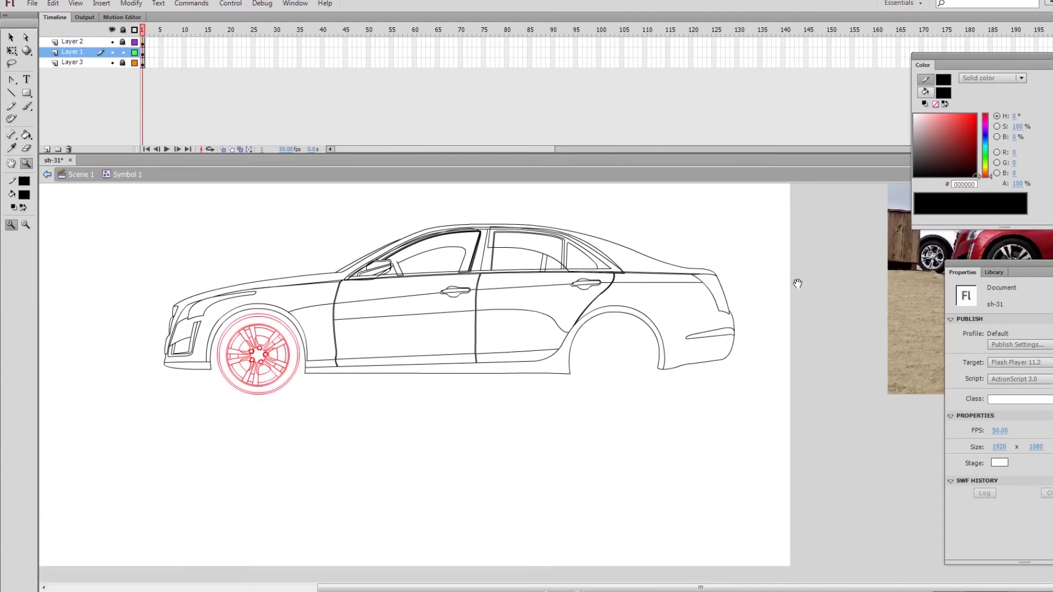
pyautogui.hotkey('ctrl', '-')
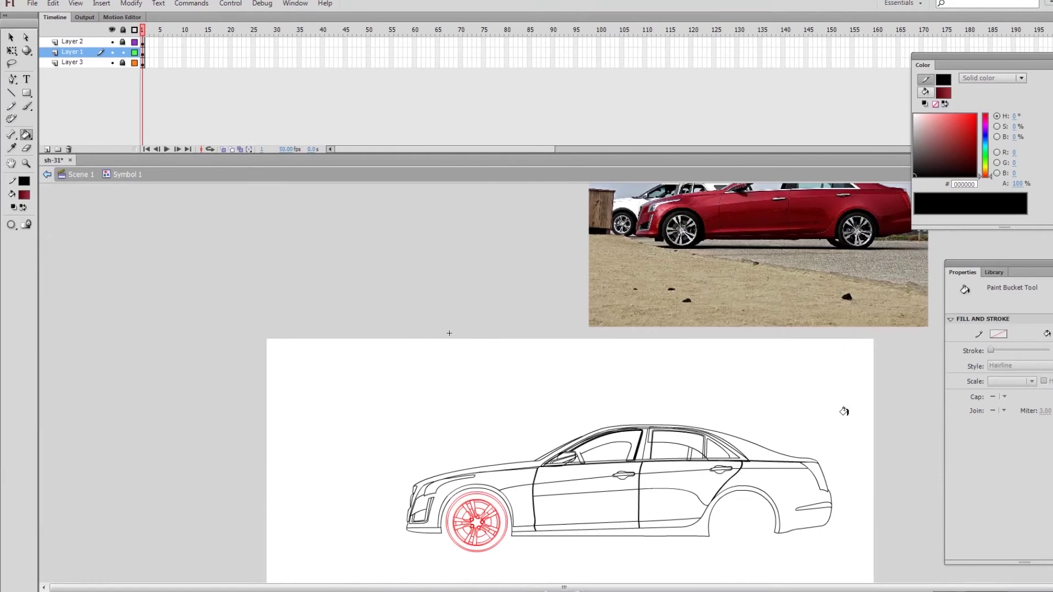
pyautogui.click(787, 521)
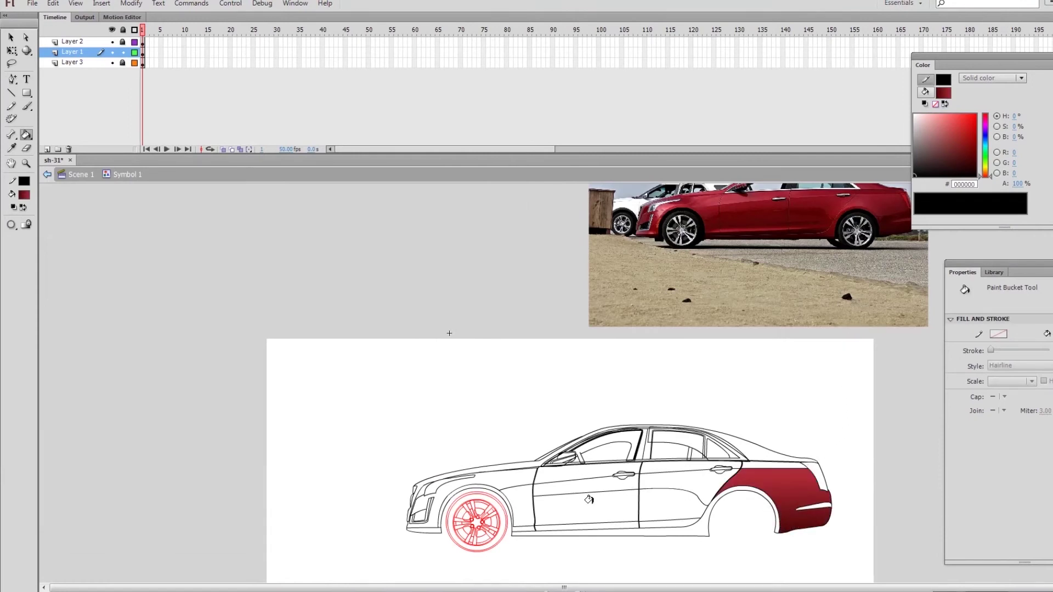
pyautogui.click(595, 518)
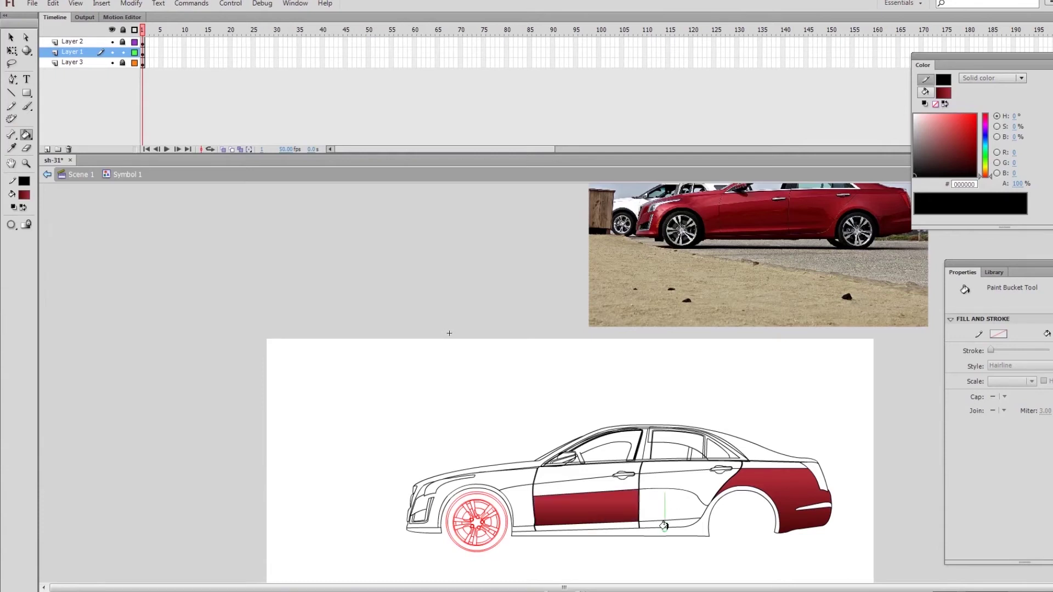
pyautogui.click(670, 522)
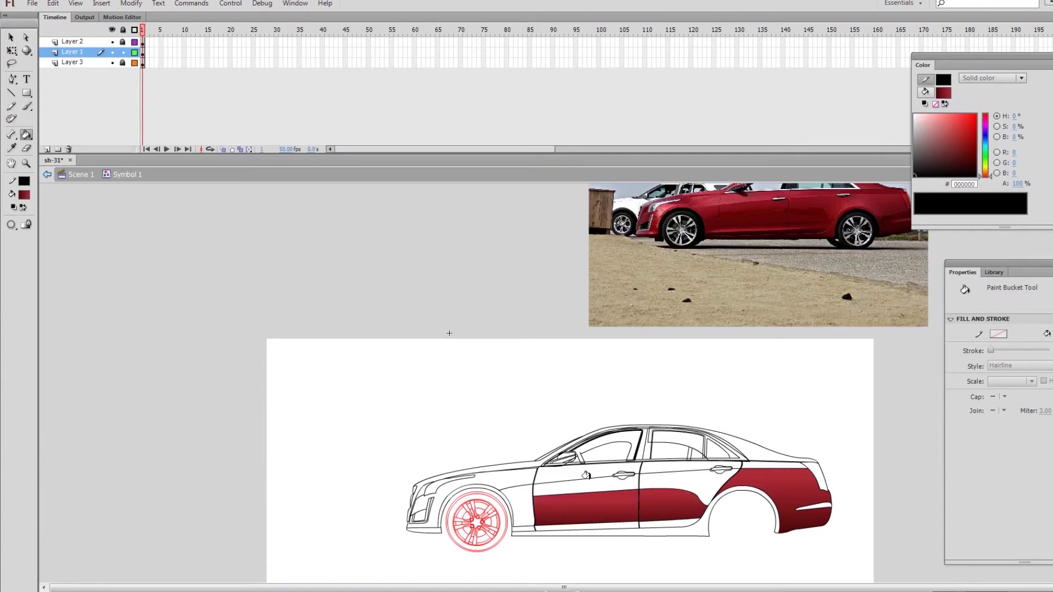
pyautogui.click(925, 91)
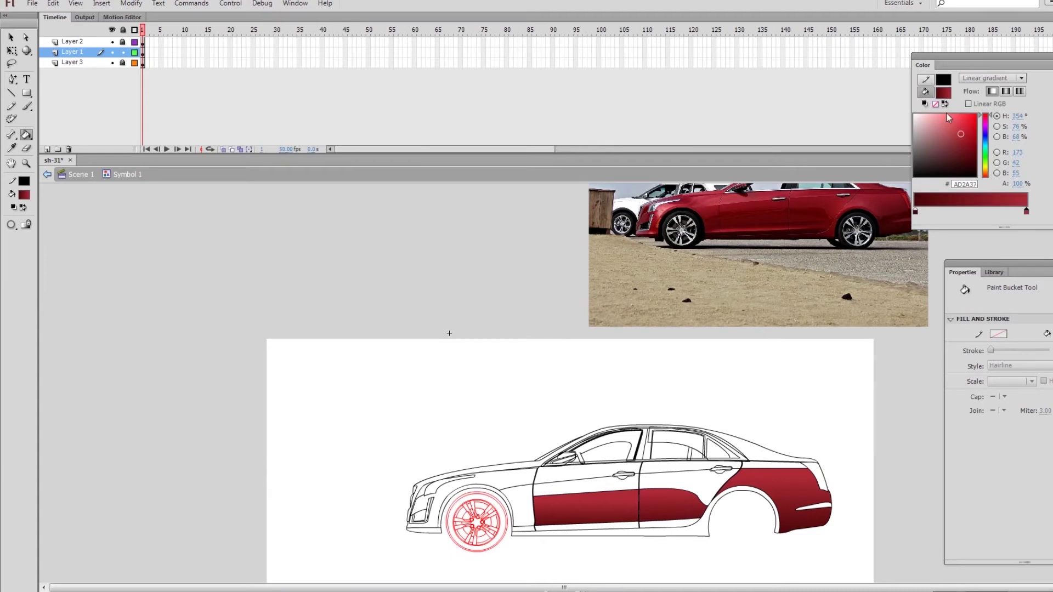
# Step: Shift a gradient stop toward the middle and add a deep wine-red stop at the start
pyautogui.moveTo(915, 212); pyautogui.dragTo(939, 212)
pyautogui.click(915, 211)
pyautogui.moveTo(987, 121); pyautogui.dragTo(987, 116)
pyautogui.moveTo(971, 158); pyautogui.dragTo(974, 162)
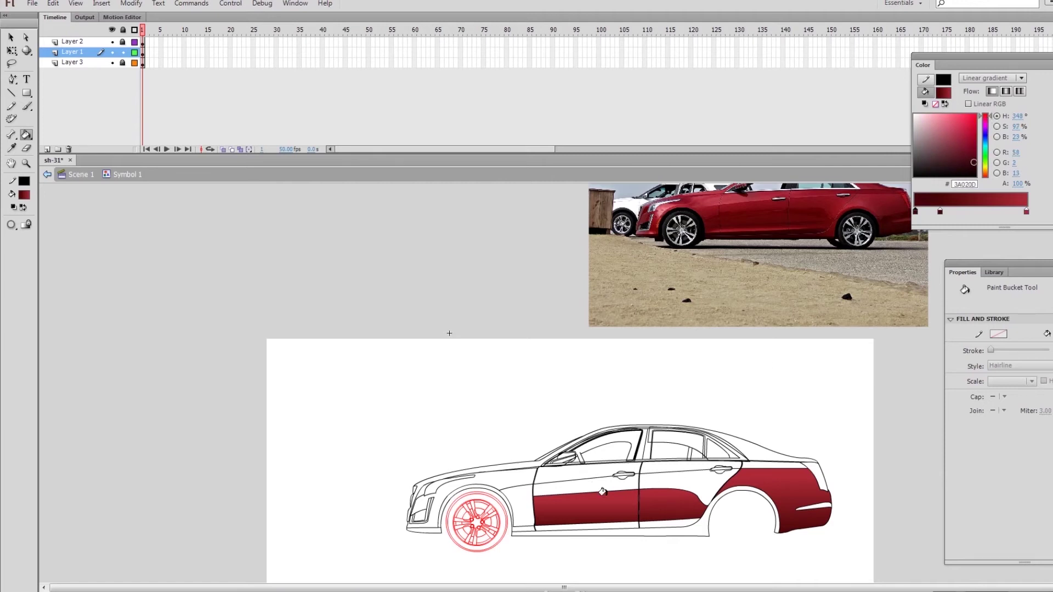
# Step: Refill the rear door panel and rocker strip, adjusting the rocker gradient's direction and shading
pyautogui.click(657, 518)
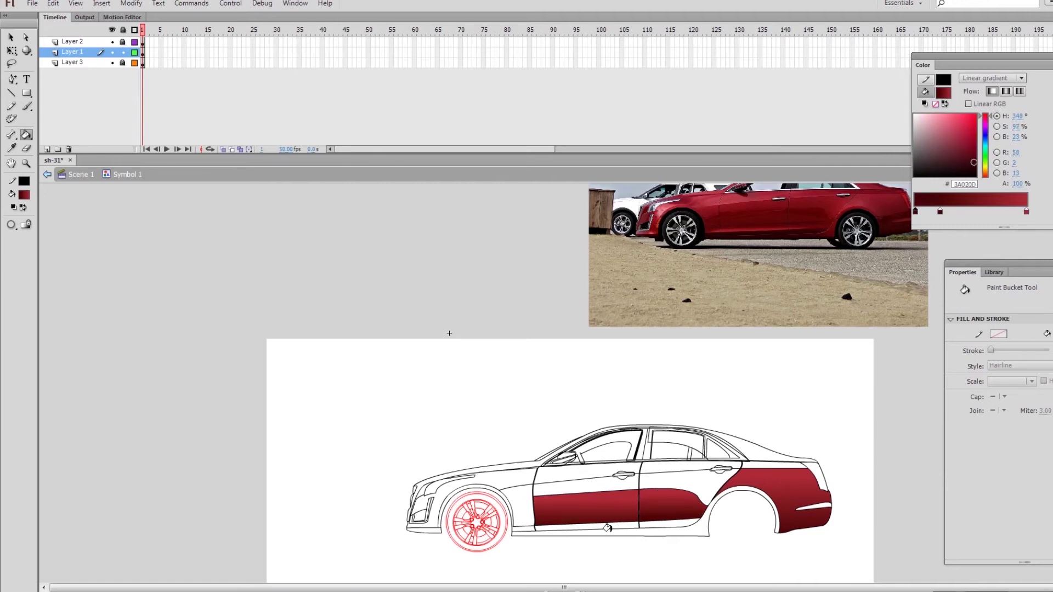
pyautogui.click(692, 530)
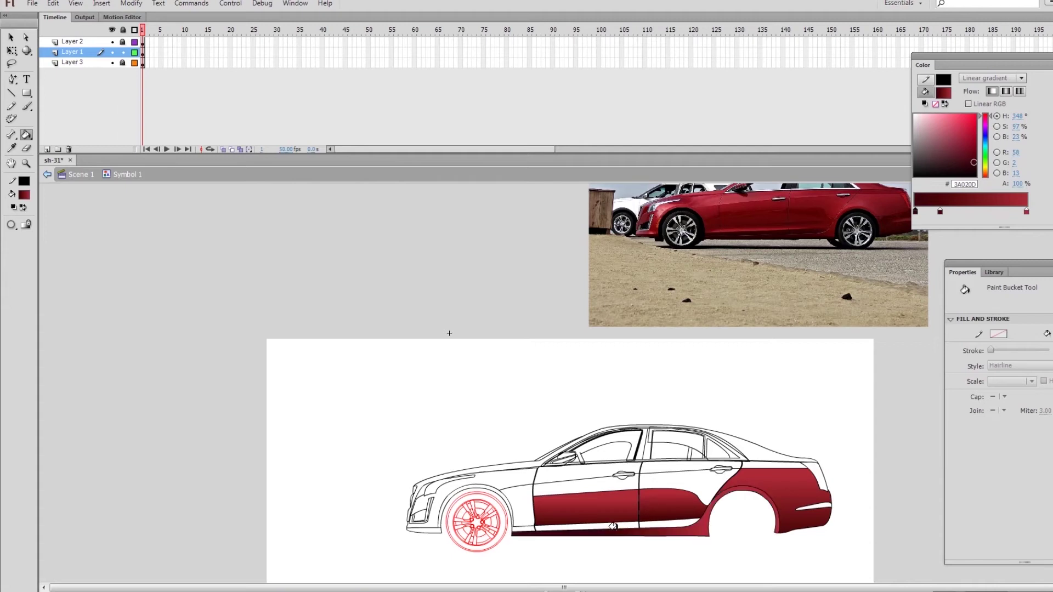
pyautogui.moveTo(656, 533); pyautogui.dragTo(747, 492)
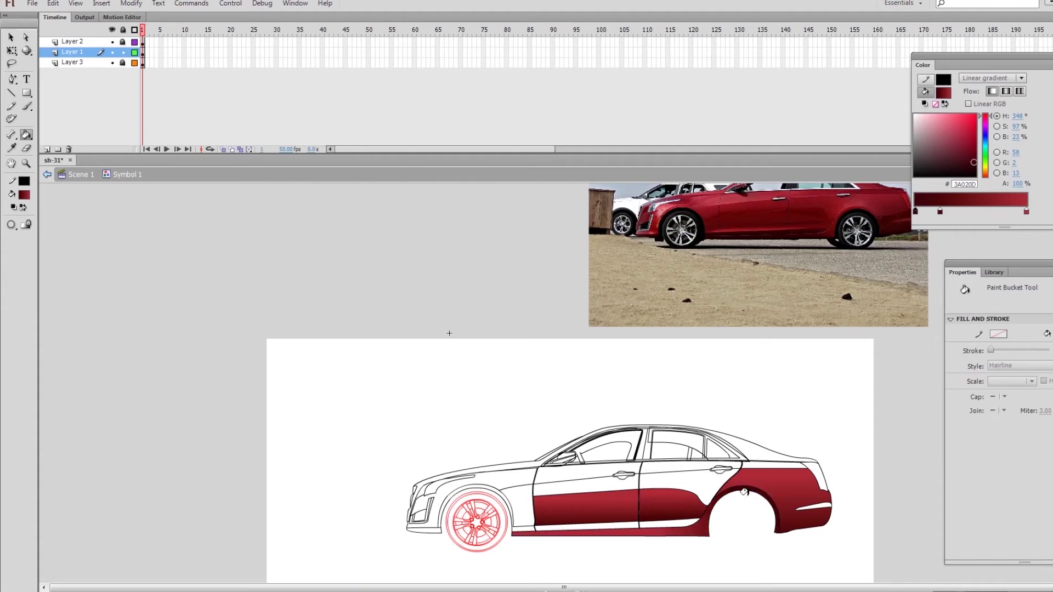
pyautogui.moveTo(609, 531); pyautogui.dragTo(713, 530)
pyautogui.click(708, 530)
pyautogui.click(695, 527)
pyautogui.moveTo(682, 529); pyautogui.dragTo(678, 558)
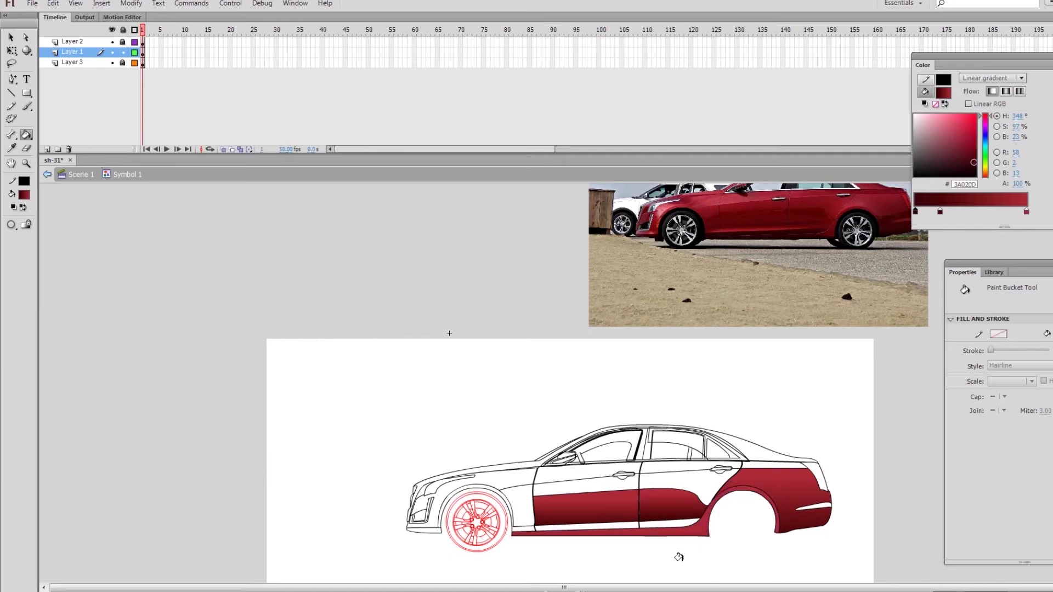
pyautogui.moveTo(704, 511); pyautogui.dragTo(696, 553)
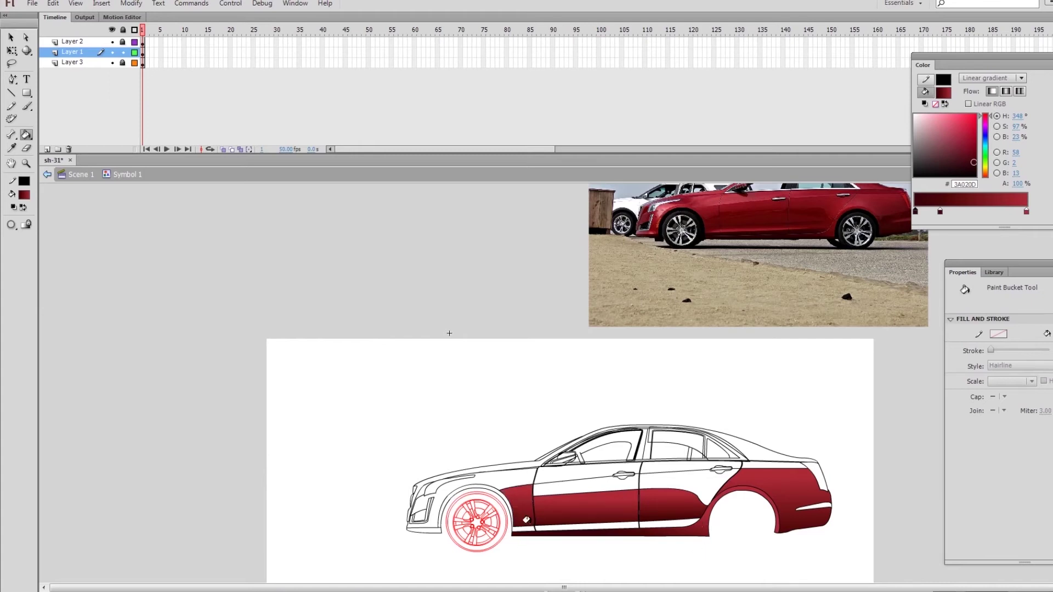
# Step: Fill the upper bands of the front and rear doors with the red gradient
pyautogui.click(580, 487)
pyautogui.click(684, 495)
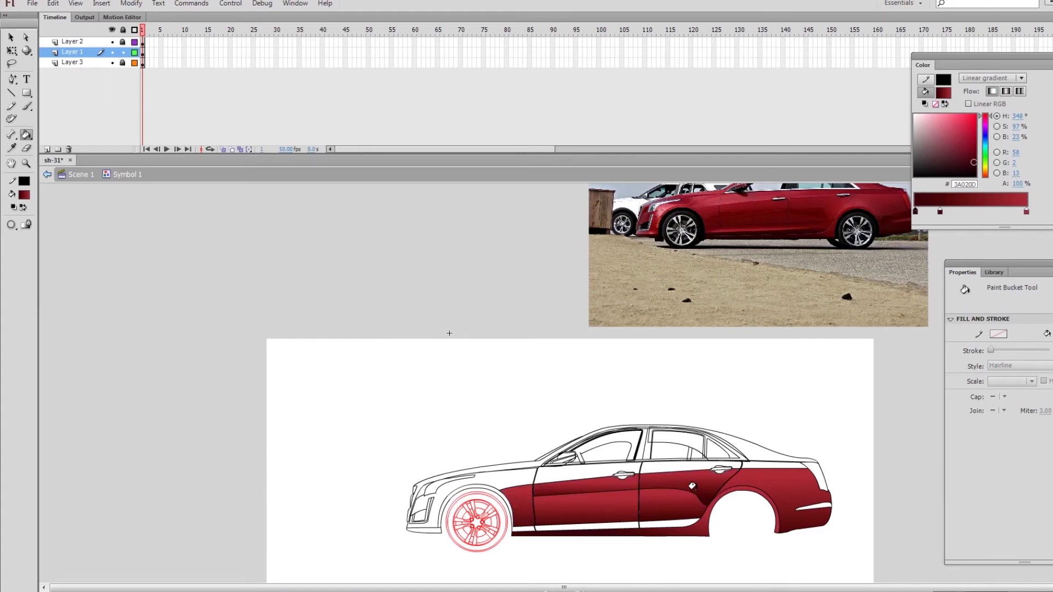
pyautogui.hotkey('ctrl', 'z')
pyautogui.hotkey('ctrl', 'z')
pyautogui.click(691, 486)
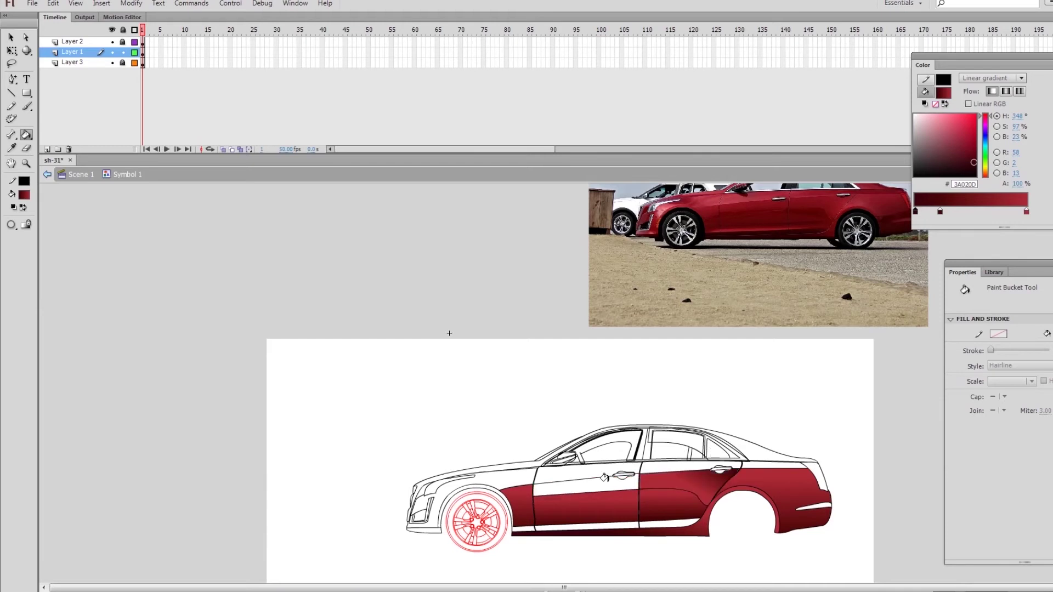
pyautogui.click(604, 479)
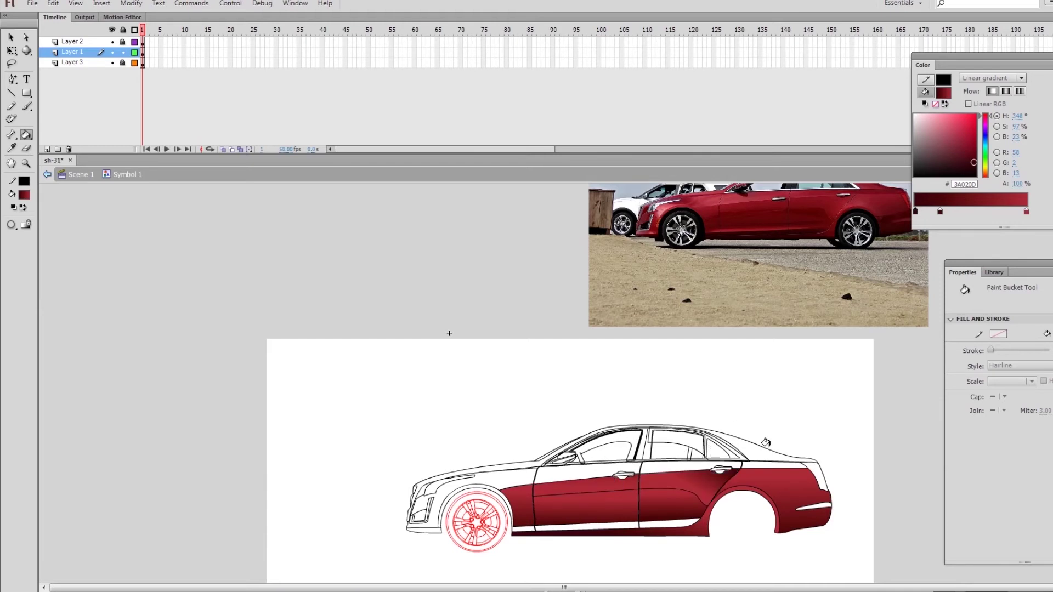
# Step: Fill the hood-roof-trunk band, rear window strips, front door upper panel and front fender red
pyautogui.click(781, 457)
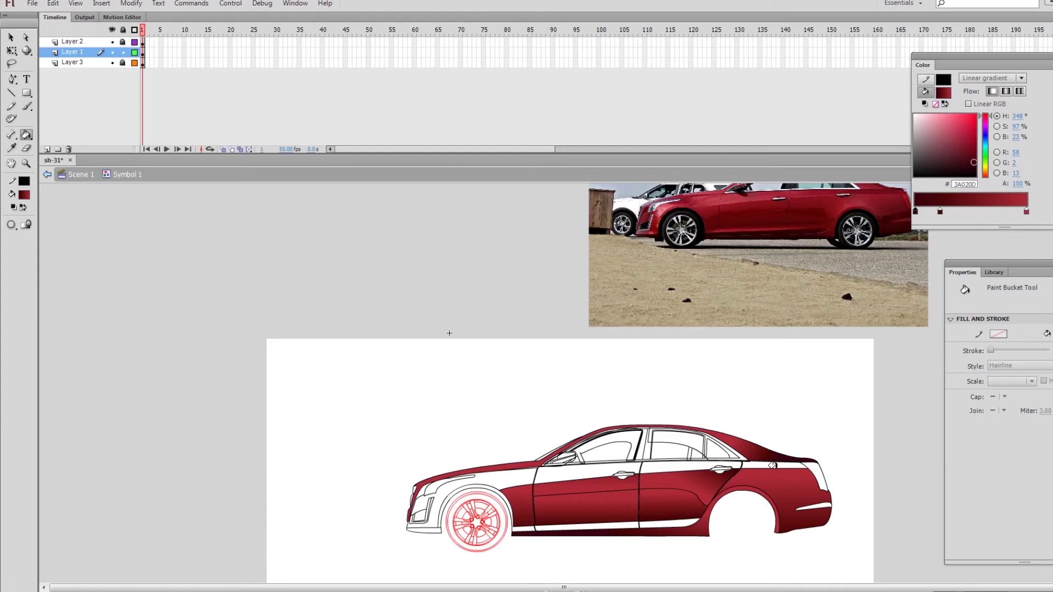
pyautogui.click(758, 463)
pyautogui.click(694, 461)
pyautogui.click(540, 467)
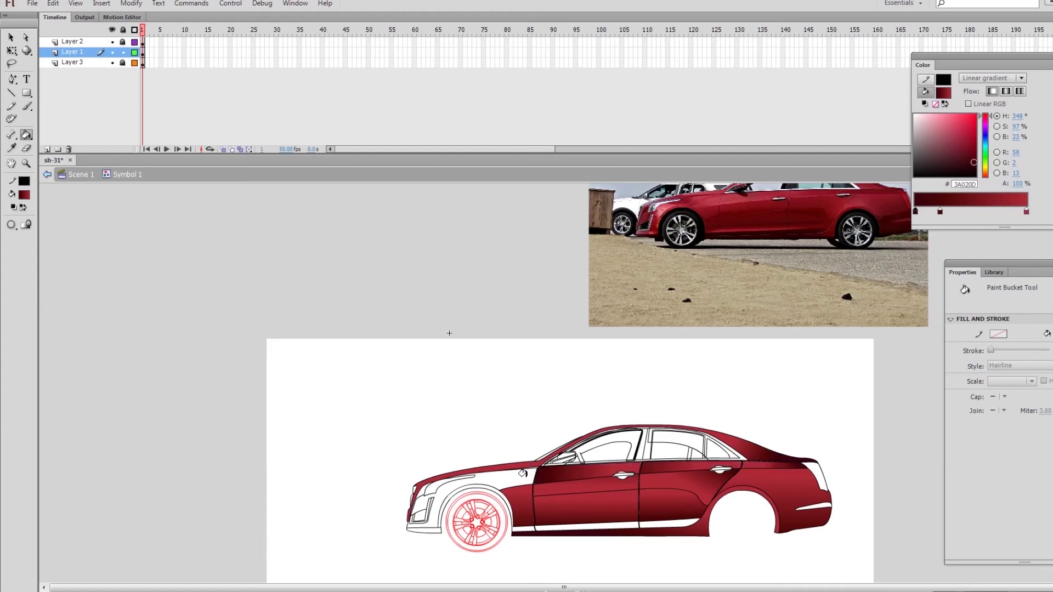
pyautogui.click(488, 478)
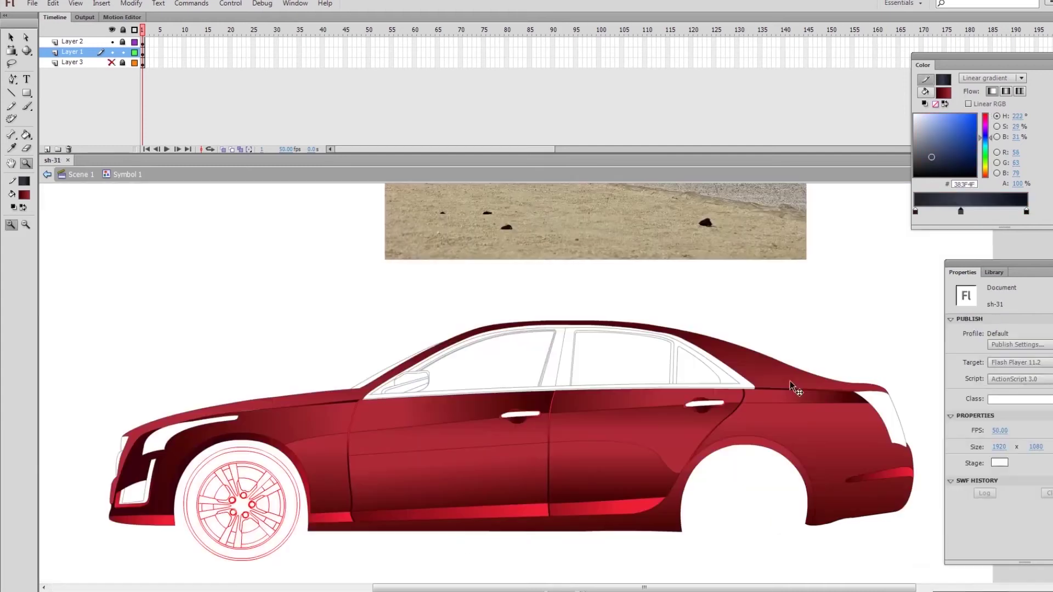
# Step: Swap stroke and fill to a dark blue-grey gradient and zoom onto the upper body
pyautogui.click(26, 136)
pyautogui.press('z')
pyautogui.click(944, 104)
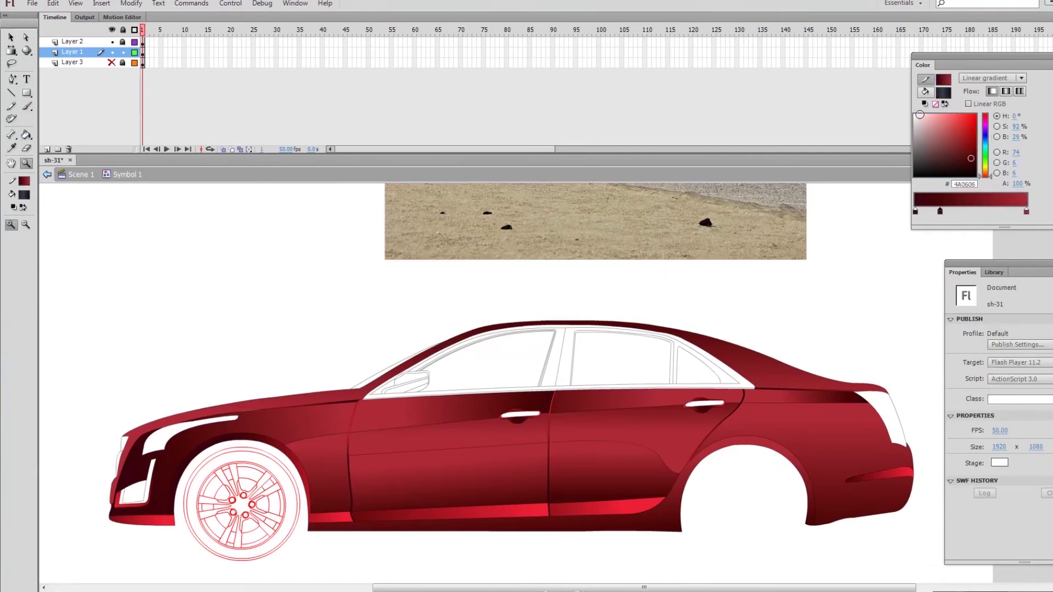
pyautogui.click(921, 93)
pyautogui.moveTo(329, 284); pyautogui.dragTo(823, 487)
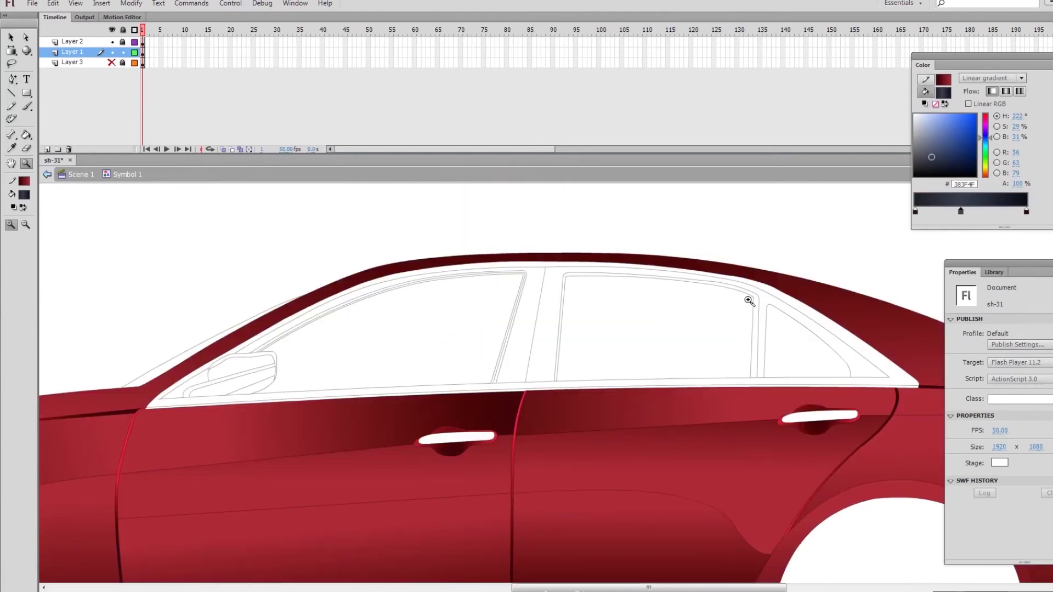
# Step: Fill the door pillar, window frames and sill strip with the dark blue-grey gradient
pyautogui.press('k')
pyautogui.click(548, 316)
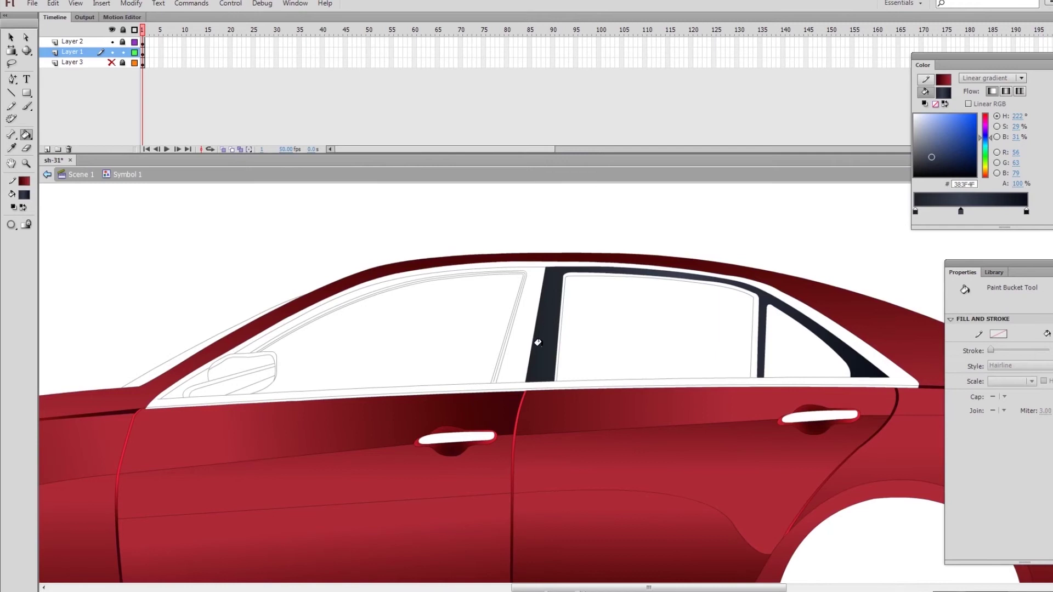
pyautogui.click(539, 340)
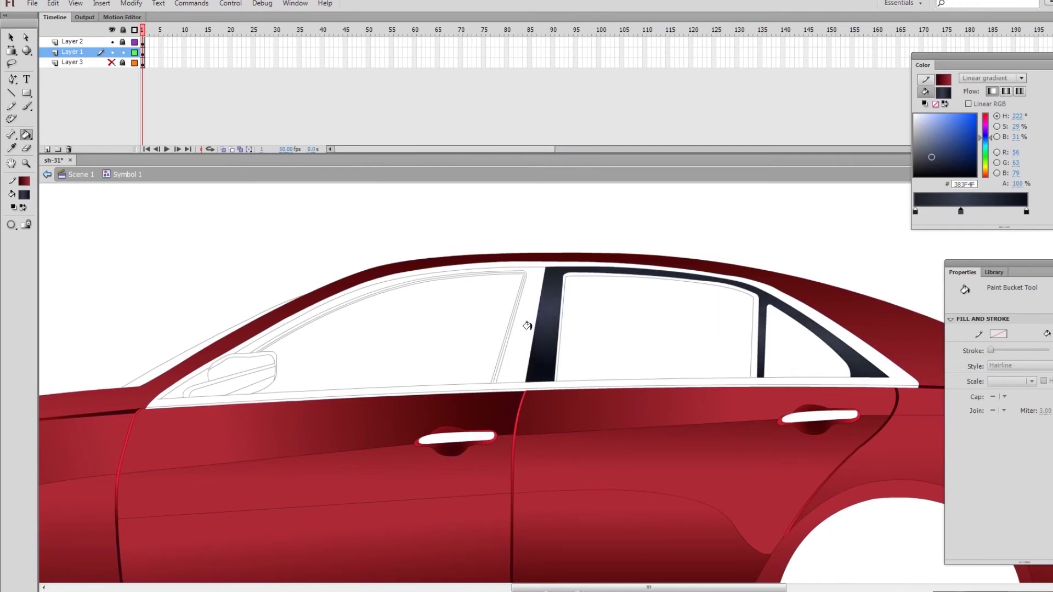
pyautogui.click(535, 266)
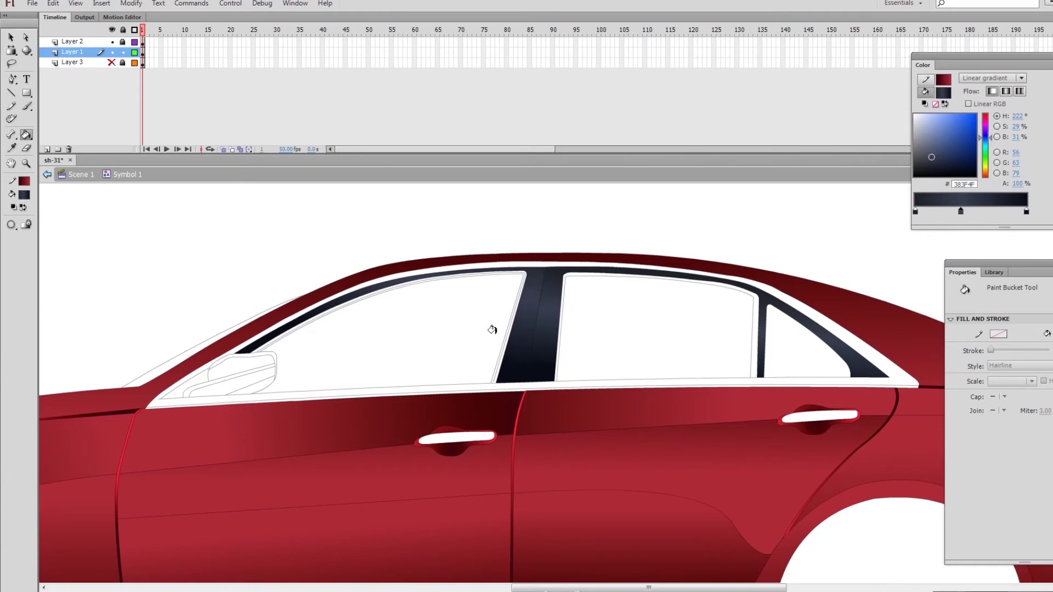
pyautogui.click(437, 387)
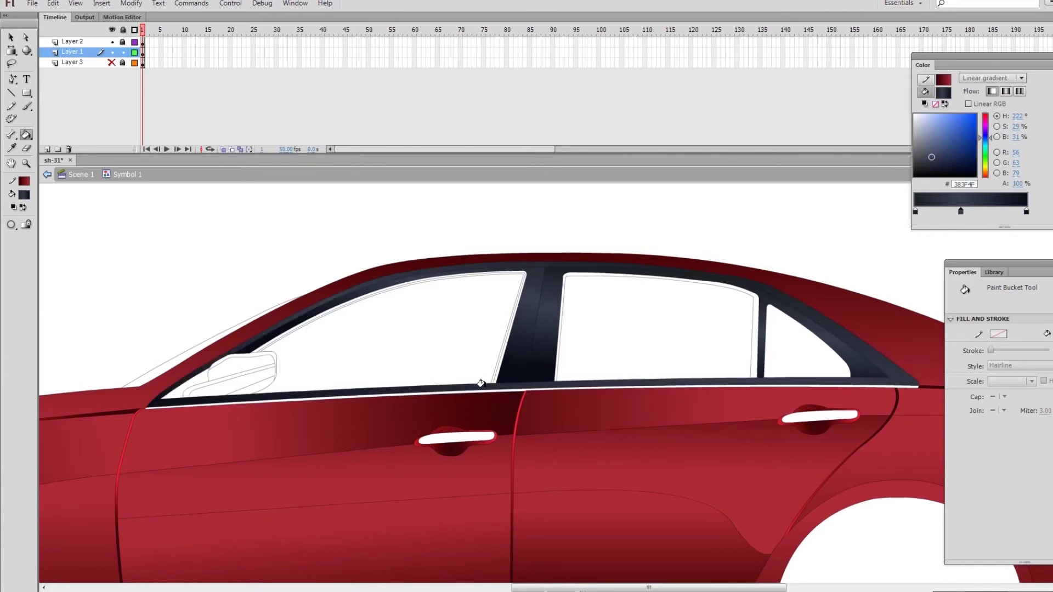
# Step: Darken the gradient (right end 090D16, middle 1F2635) and refill the window surround and sill strip
pyautogui.moveTo(962, 214); pyautogui.dragTo(968, 214)
pyautogui.click(1027, 212)
pyautogui.click(966, 211)
pyautogui.click(938, 164)
pyautogui.click(289, 314)
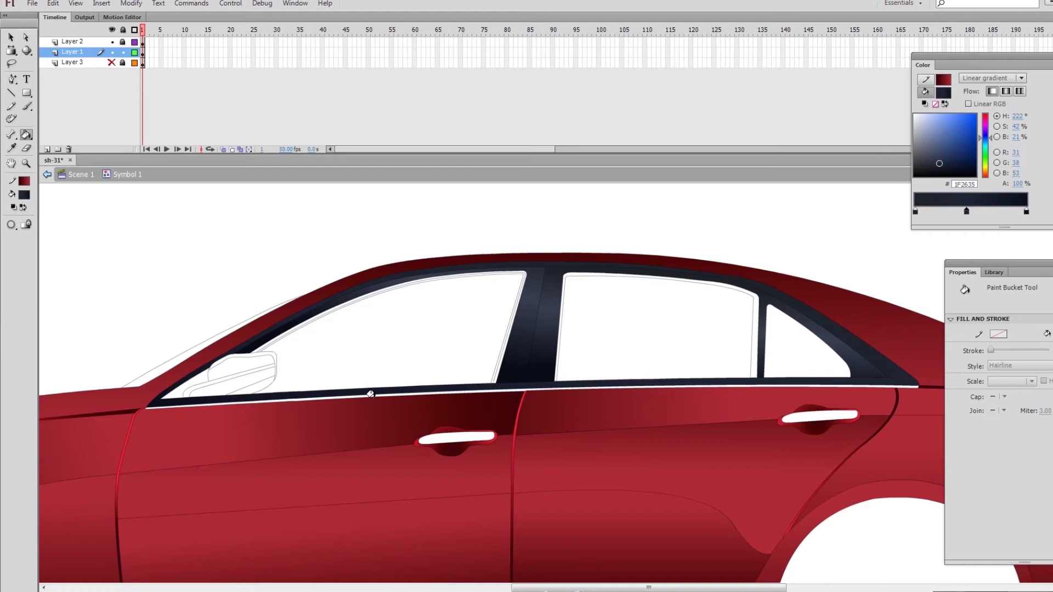
pyautogui.click(392, 382)
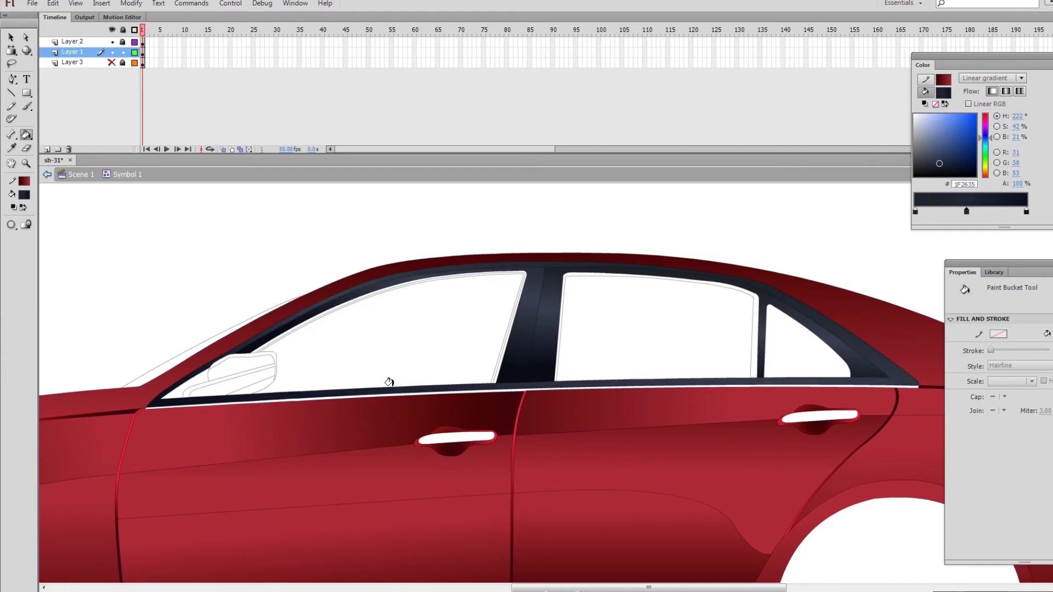
# Step: Zoom in and fill the front window surround and rear window frame with the dark gradient
pyautogui.press('z')
pyautogui.moveTo(239, 236); pyautogui.dragTo(706, 496)
pyautogui.press('k')
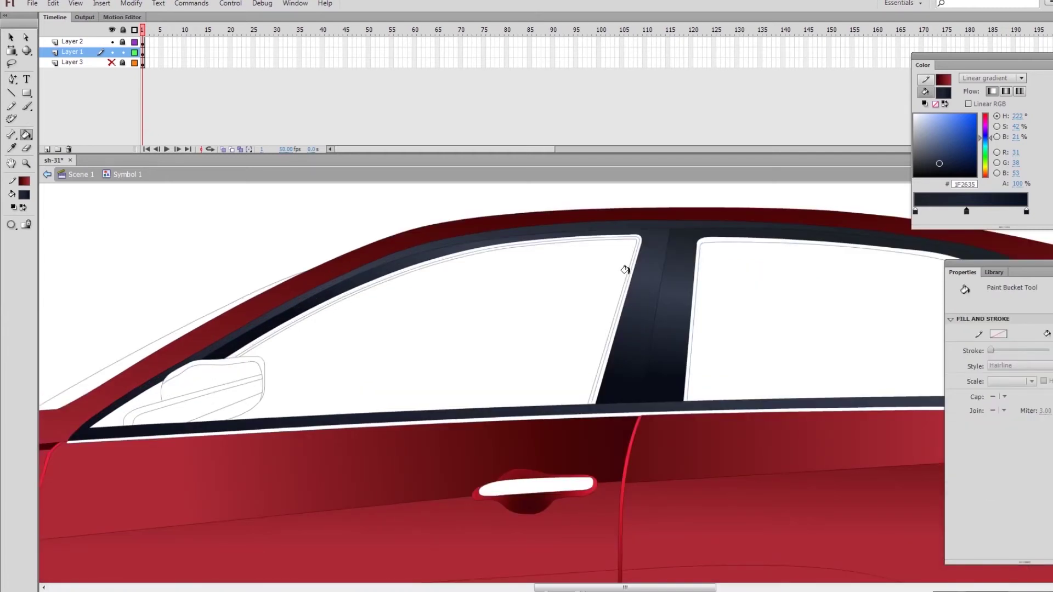
pyautogui.click(627, 269)
pyautogui.click(712, 236)
pyautogui.press('space')
pyautogui.moveTo(816, 286); pyautogui.dragTo(588, 281)
pyautogui.moveTo(728, 308); pyautogui.dragTo(685, 280)
pyautogui.hscroll(-10, 684, 279)
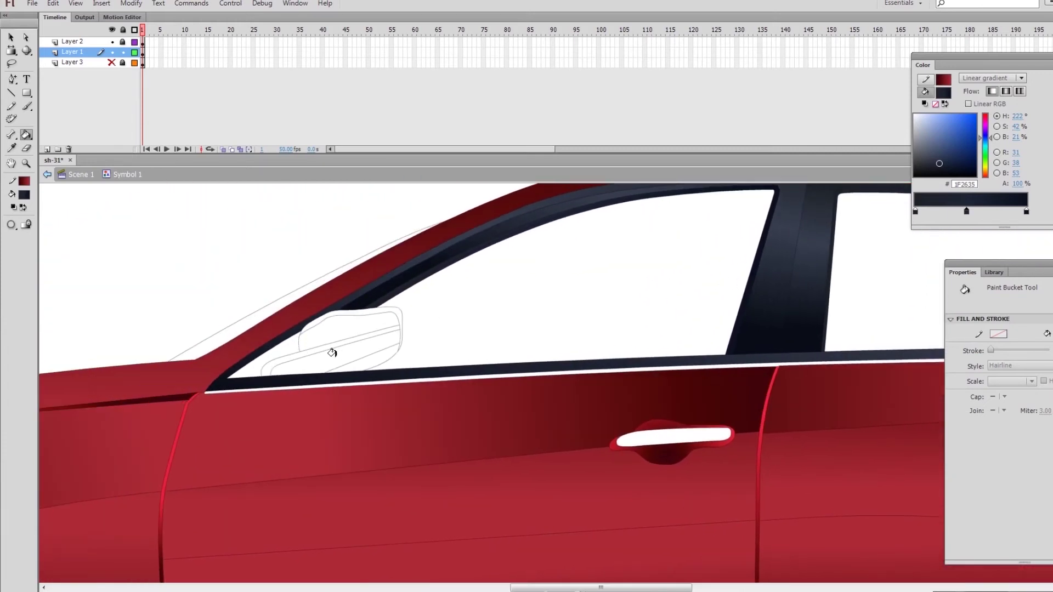
# Step: Darken the gradient's left end to 0B1117, fill the side mirror's lower and upper regions, and save
pyautogui.click(309, 353)
pyautogui.click(915, 211)
pyautogui.click(946, 172)
pyautogui.click(326, 349)
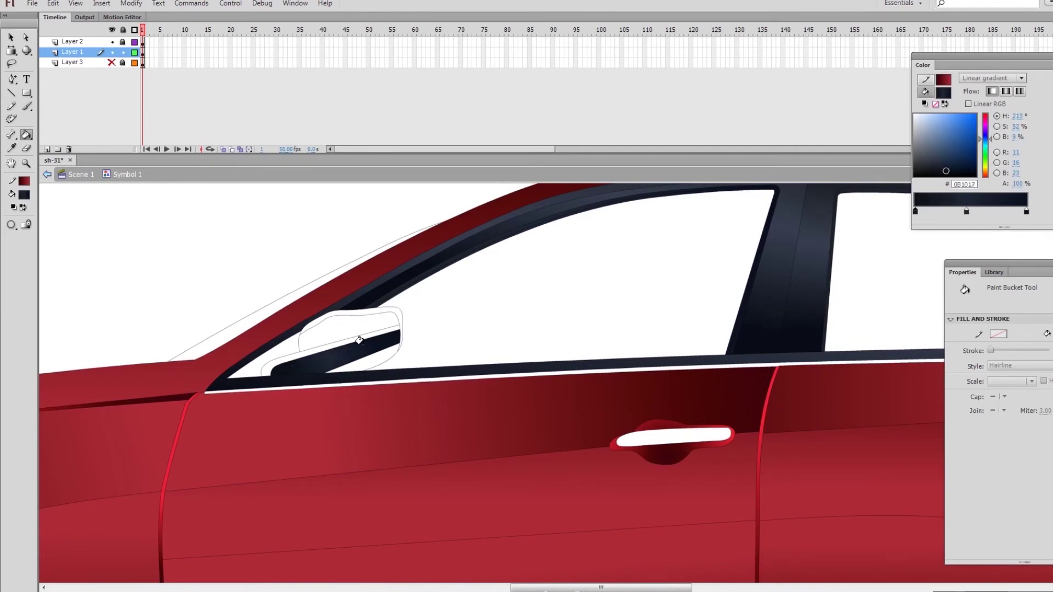
pyautogui.click(337, 341)
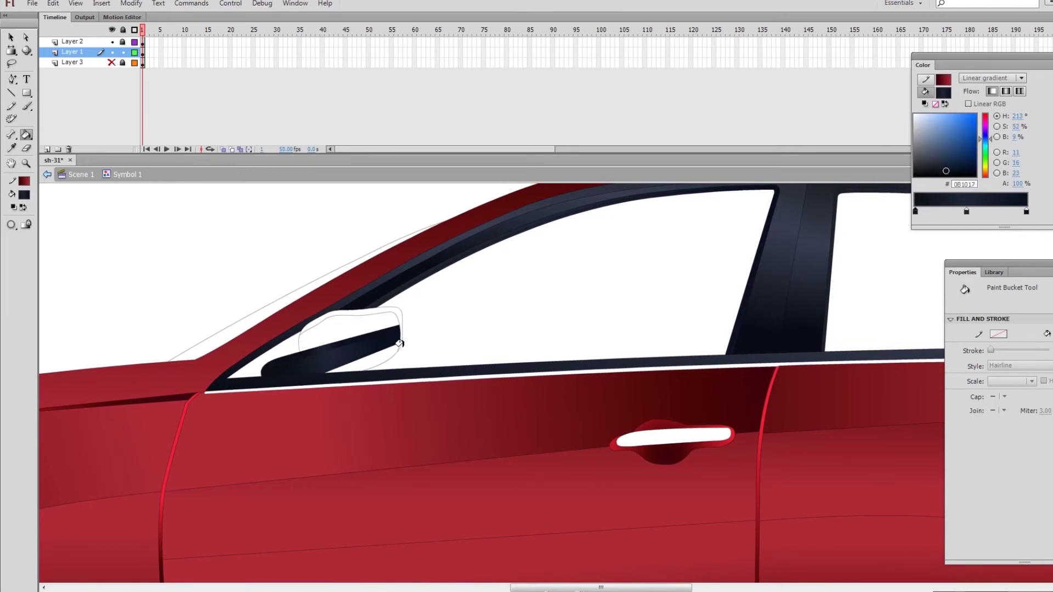
pyautogui.click(388, 312)
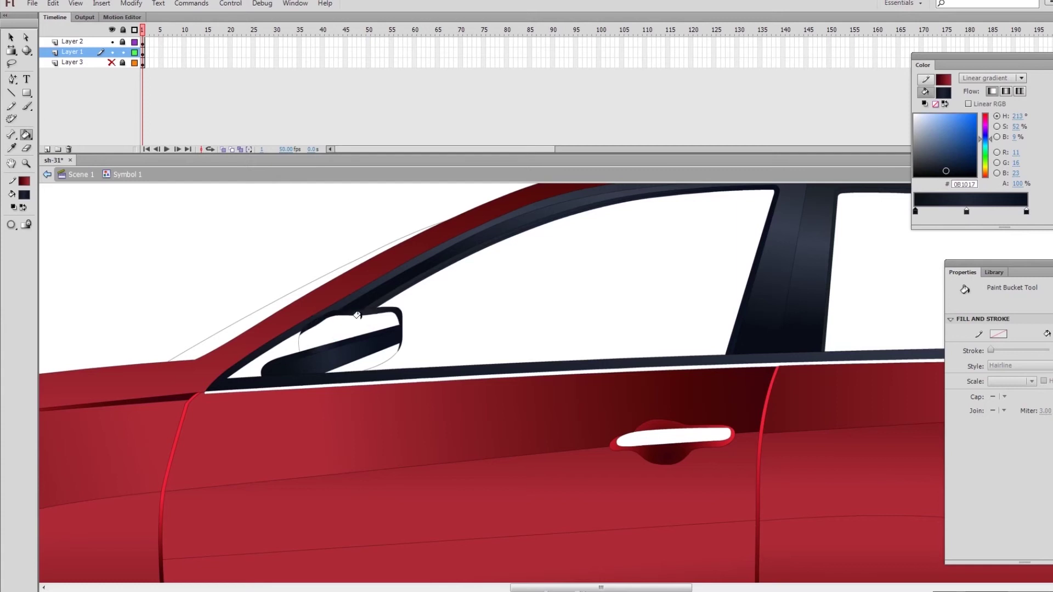
pyautogui.hotkey('ctrl', 's')
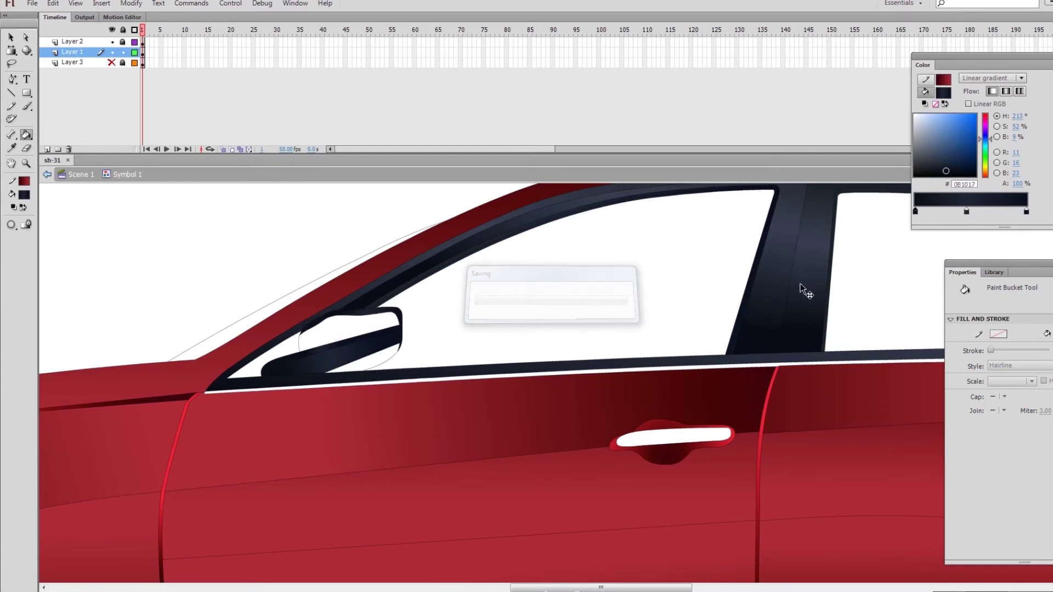
# Step: Change the gradient's left, middle and right stops to light and medium greys
pyautogui.moveTo(932, 149); pyautogui.dragTo(916, 128)
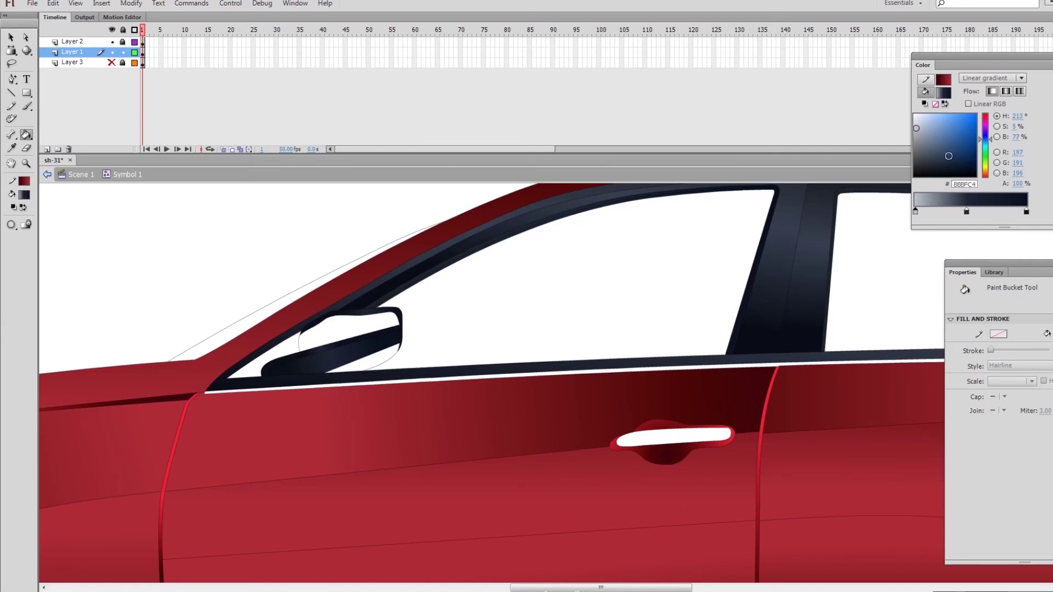
pyautogui.moveTo(964, 211); pyautogui.dragTo(915, 210)
pyautogui.moveTo(935, 154)
pyautogui.mouseDown()
pyautogui.moveTo(914, 147)
pyautogui.moveTo(911, 128)
pyautogui.mouseUp()
pyautogui.moveTo(987, 165); pyautogui.dragTo(986, 169)
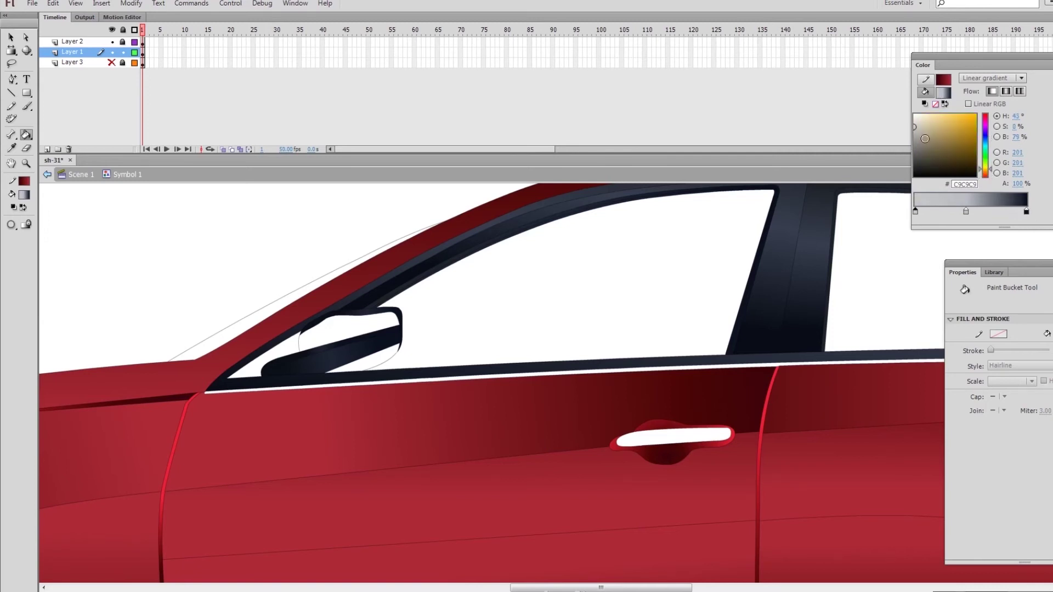
pyautogui.click(1026, 211)
pyautogui.moveTo(920, 138)
pyautogui.mouseDown()
pyautogui.moveTo(910, 121)
pyautogui.moveTo(905, 134)
pyautogui.moveTo(911, 118)
pyautogui.mouseUp()
pyautogui.click(966, 212)
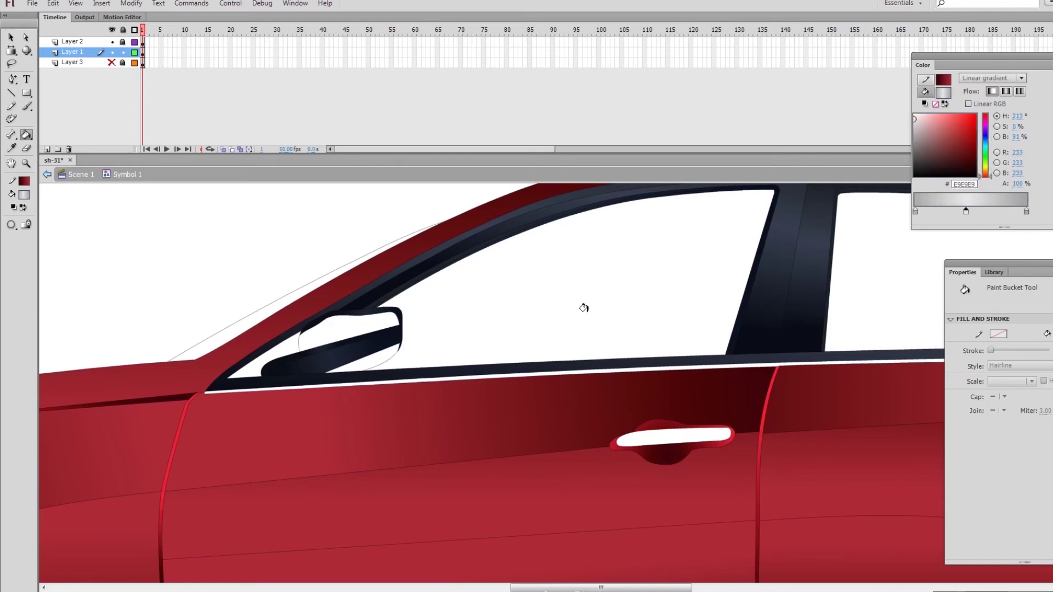
# Step: Fill the front and rear door handles and the beltline strip with the silver gradient, then zoom out
pyautogui.click(646, 430)
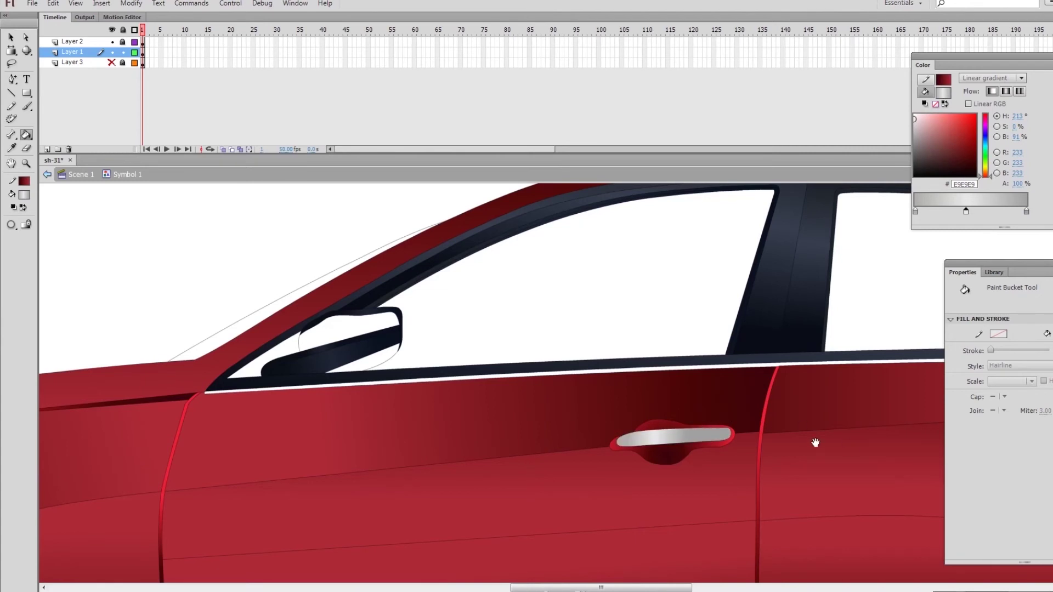
pyautogui.moveTo(816, 443); pyautogui.dragTo(567, 368)
pyautogui.click(514, 322)
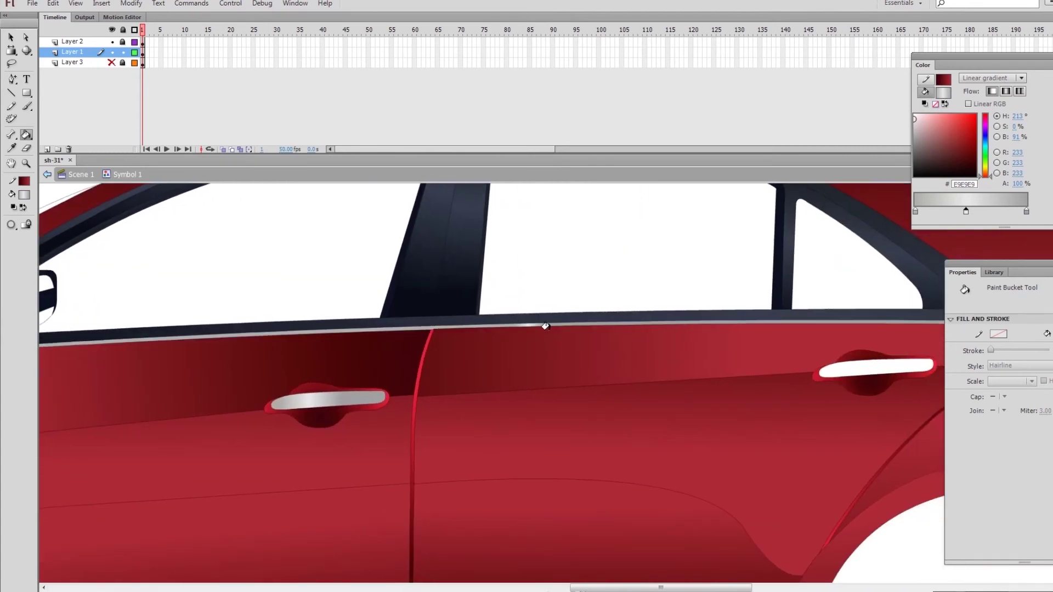
pyautogui.click(845, 366)
pyautogui.hotkey('ctrl', '-')
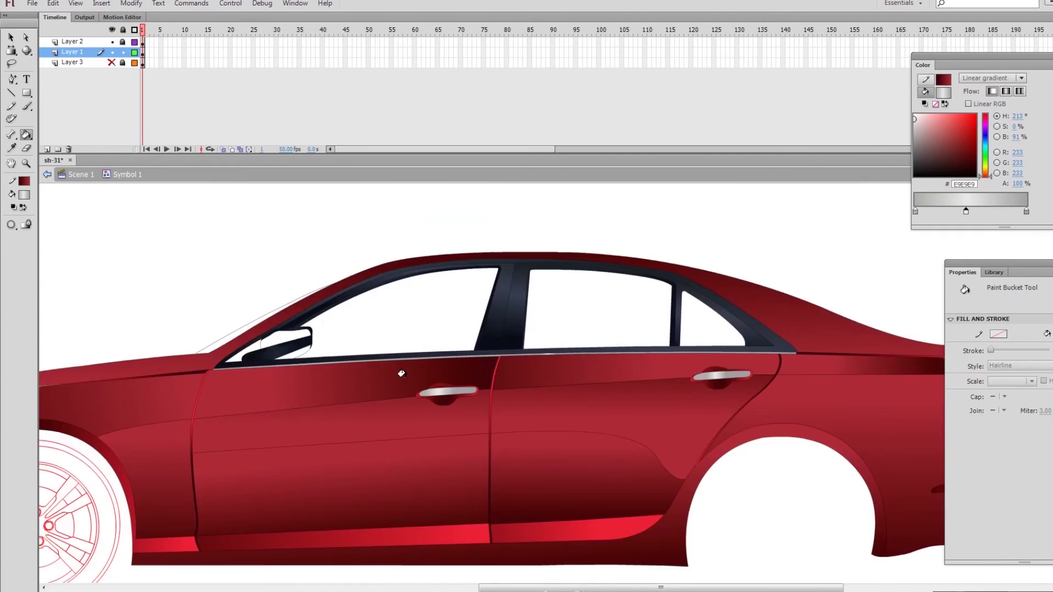
# Step: Sample the dark-red body gradient, apply it to the mirror shell, zoom onto the doors, and save
pyautogui.hotkey('ctrl', 's')
pyautogui.press('i')
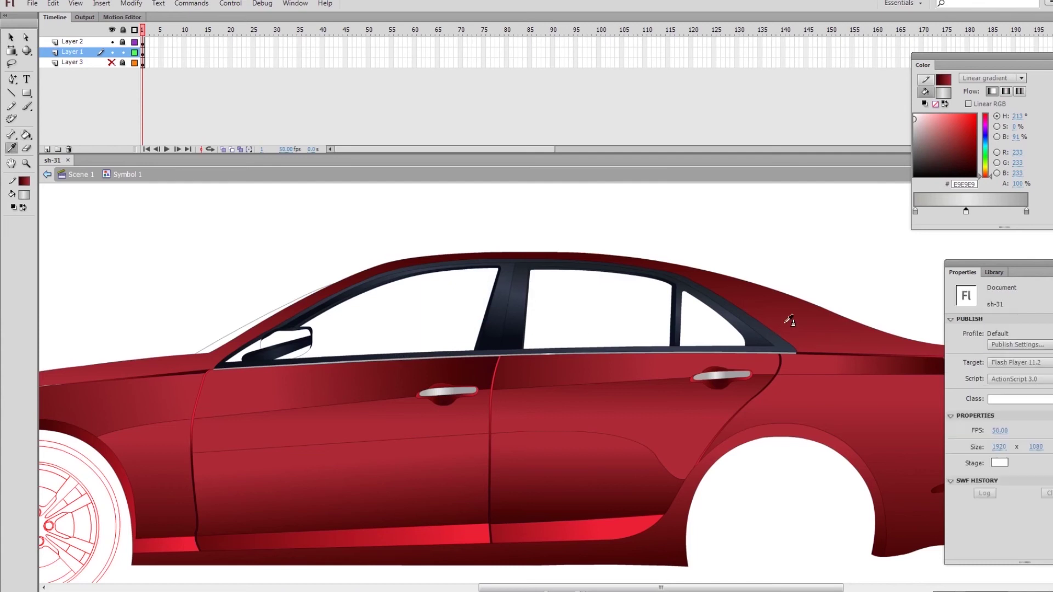
pyautogui.click(788, 324)
pyautogui.click(303, 345)
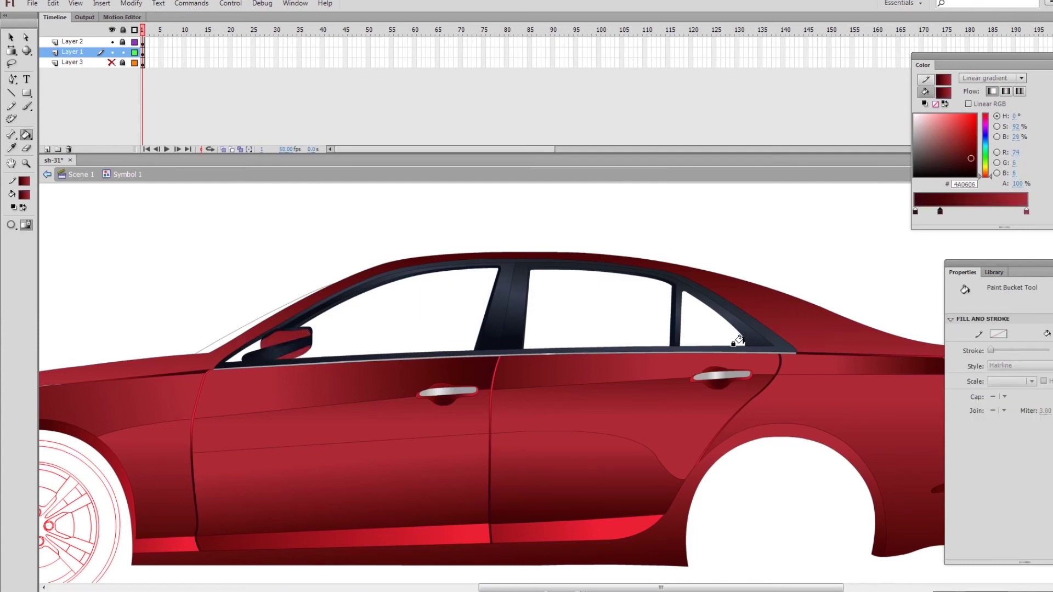
pyautogui.press('z')
pyautogui.moveTo(353, 312); pyautogui.dragTo(839, 470)
pyautogui.hotkey('ctrl', 's')
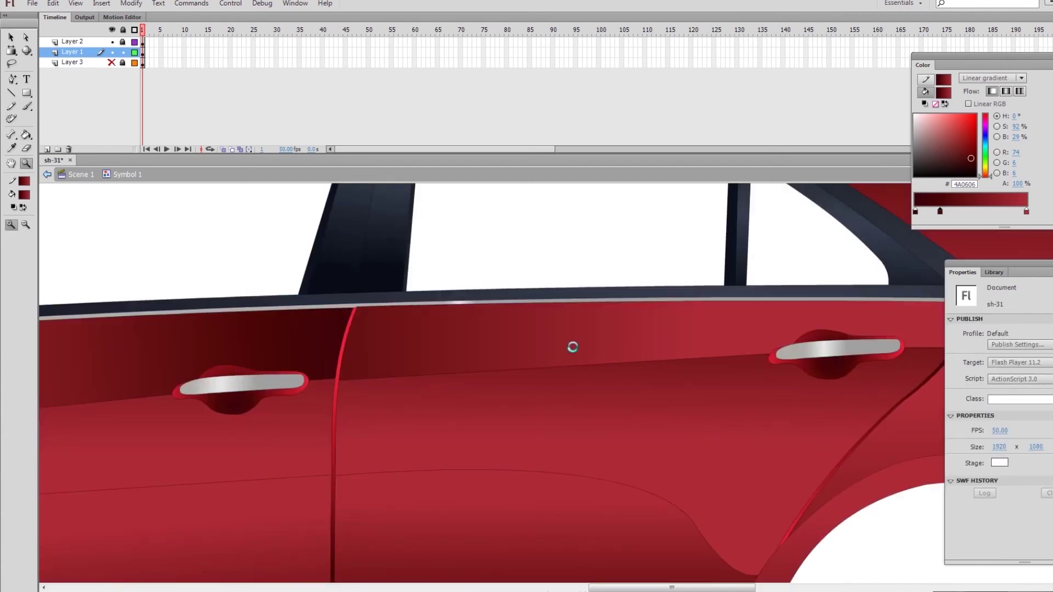
# Step: Shift the front and rear door handle gradients so their highlights sit further right
pyautogui.click(11, 38)
pyautogui.click(218, 382)
pyautogui.press('f')
pyautogui.press('z')
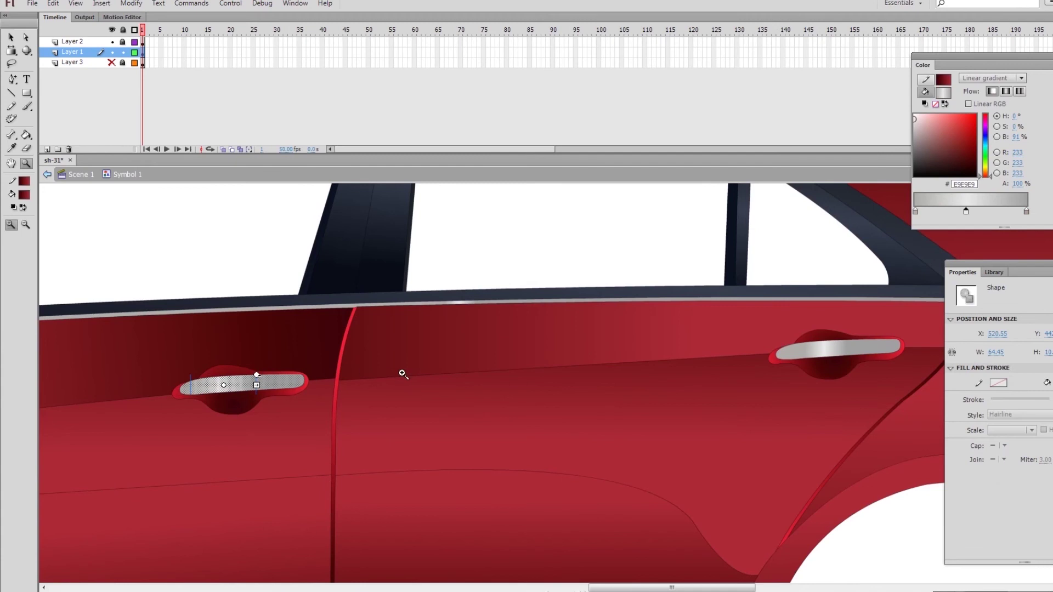
pyautogui.press('v')
pyautogui.press('f')
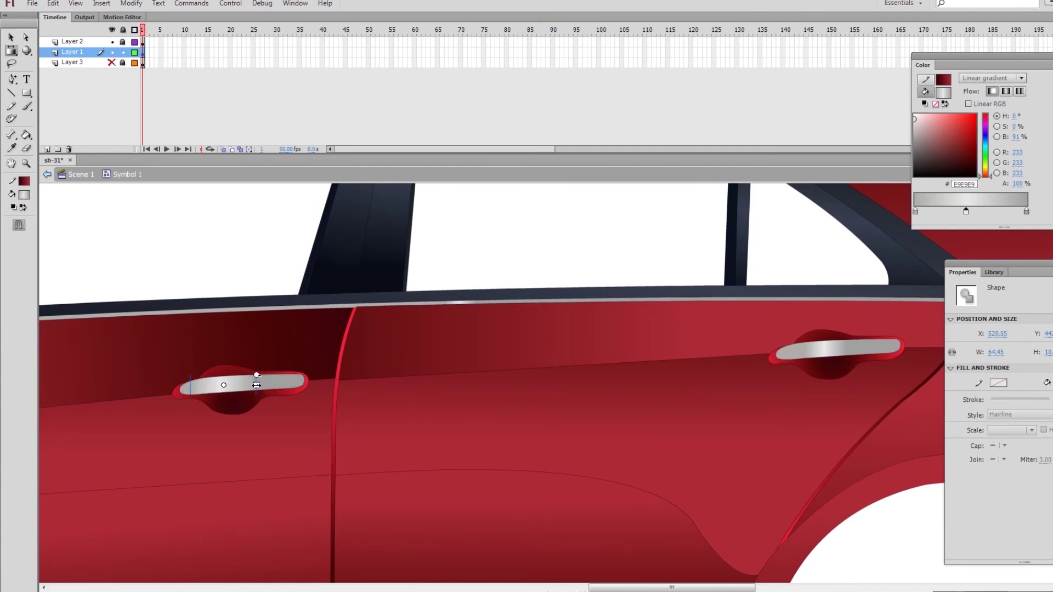
pyautogui.moveTo(244, 386); pyautogui.dragTo(245, 385)
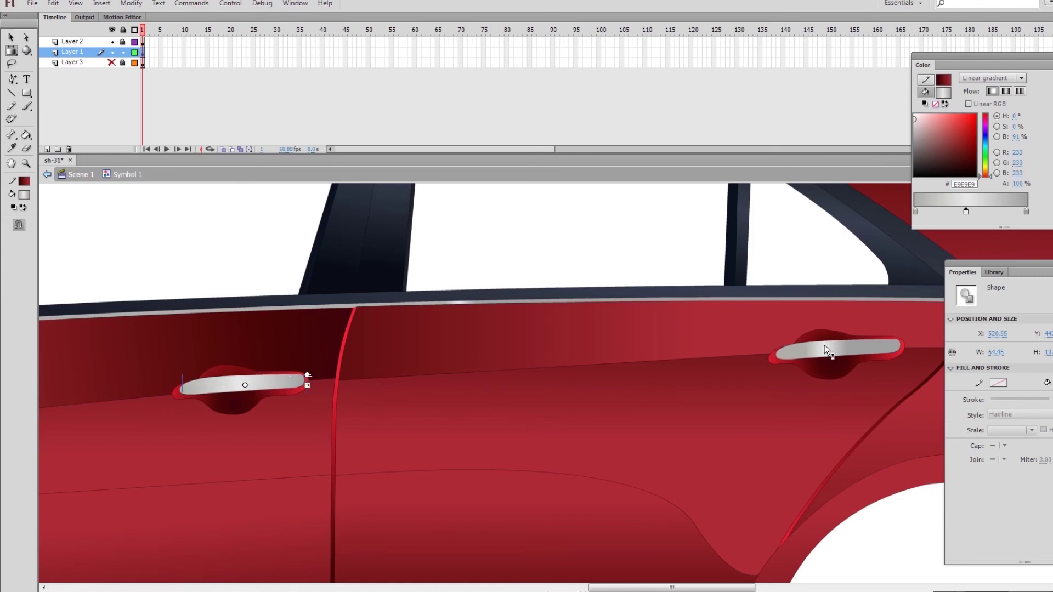
pyautogui.moveTo(887, 346); pyautogui.dragTo(835, 350)
# Step: Zoom in on the front door area, save, and switch to the Pencil tool
pyautogui.press('z')
pyautogui.moveTo(134, 255); pyautogui.dragTo(944, 522)
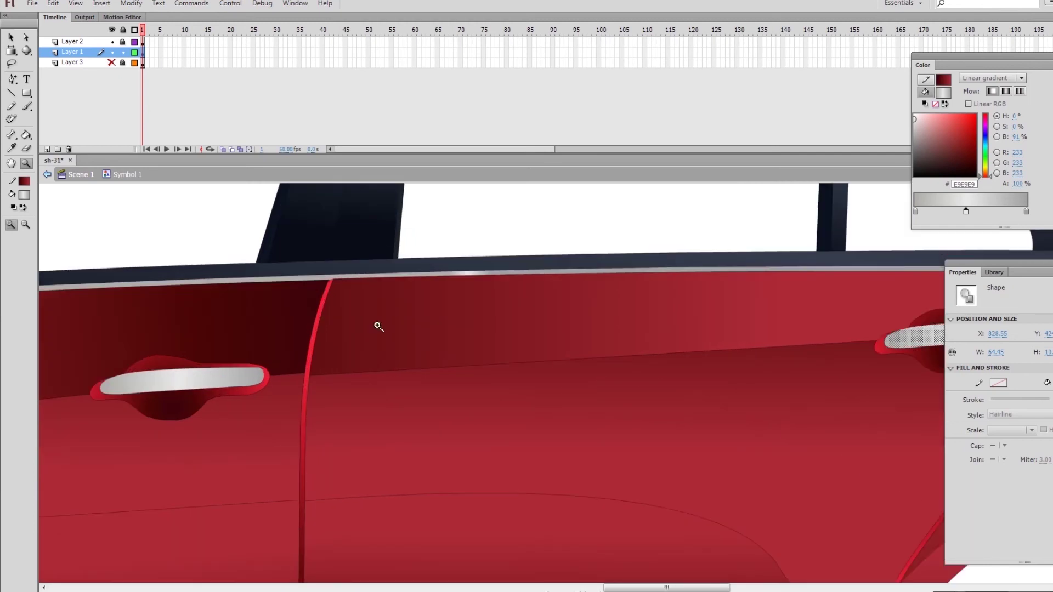
pyautogui.press('v')
pyautogui.hotkey('ctrl', 's')
pyautogui.click(11, 106)
pyautogui.click(29, 182)
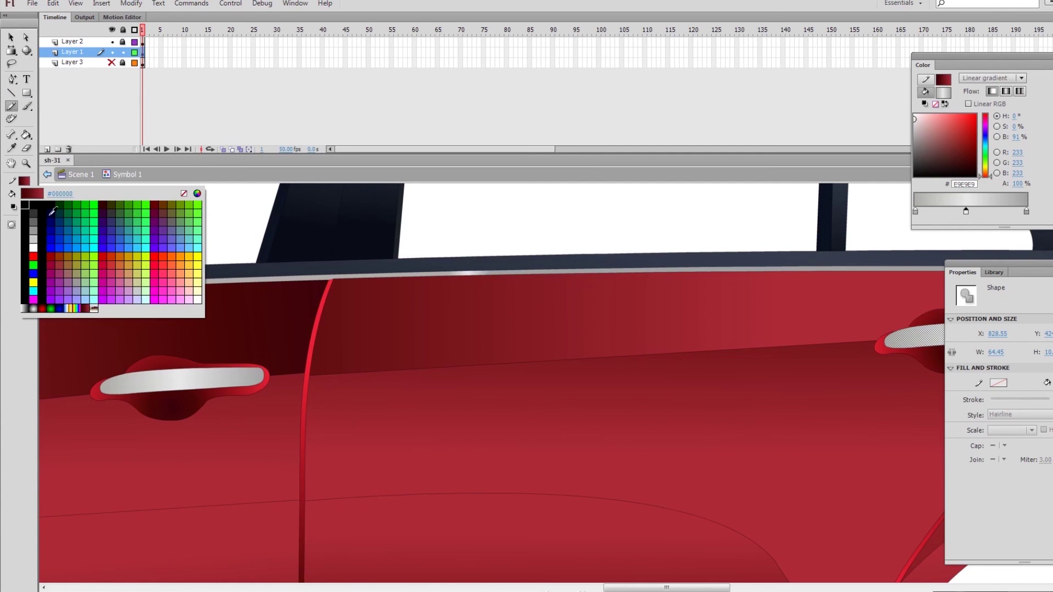
# Step: Draw bright green pencil lines along the front door handle and the rear door handle
pyautogui.click(94, 204)
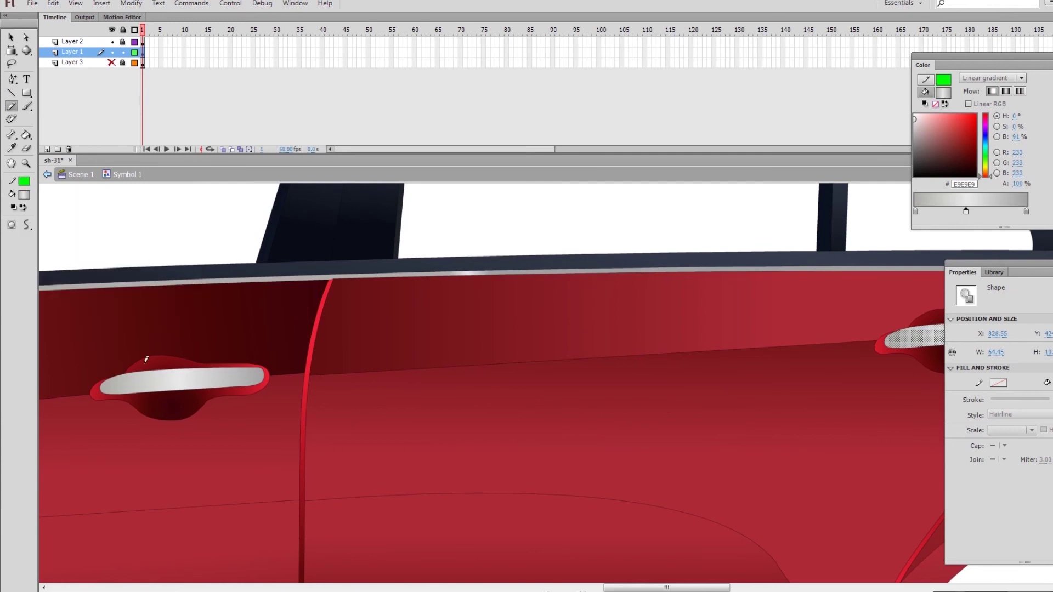
pyautogui.moveTo(103, 381); pyautogui.dragTo(333, 365)
pyautogui.press('v')
pyautogui.press('y')
pyautogui.press('space')
pyautogui.moveTo(798, 414); pyautogui.dragTo(708, 419)
pyautogui.moveTo(830, 333)
pyautogui.mouseDown()
pyautogui.moveTo(774, 359)
pyautogui.moveTo(935, 328)
pyautogui.mouseUp()
pyautogui.hotkey('ctrl', 'z')
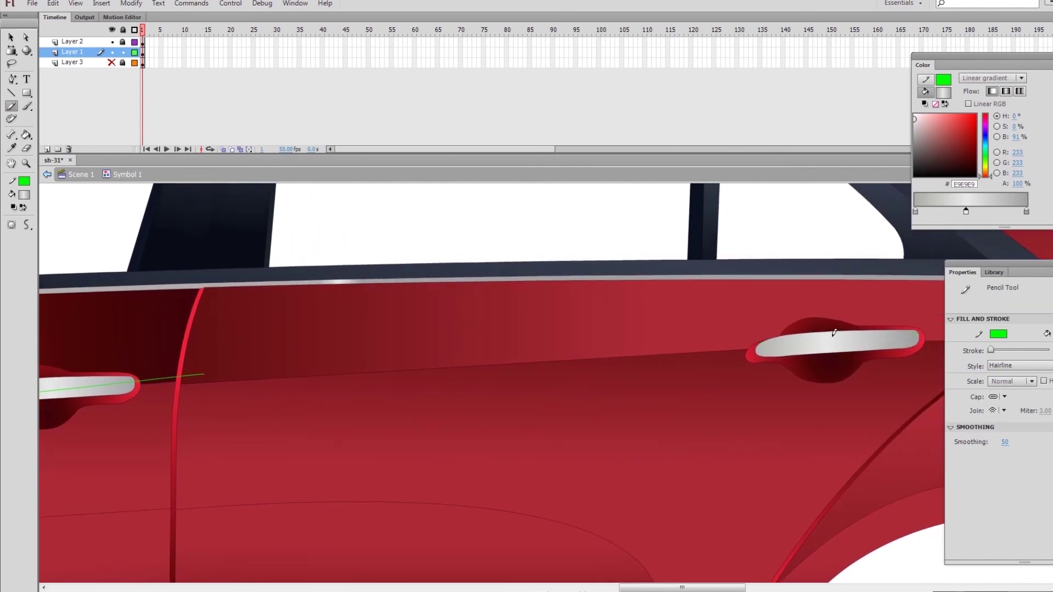
pyautogui.moveTo(745, 330); pyautogui.dragTo(926, 327)
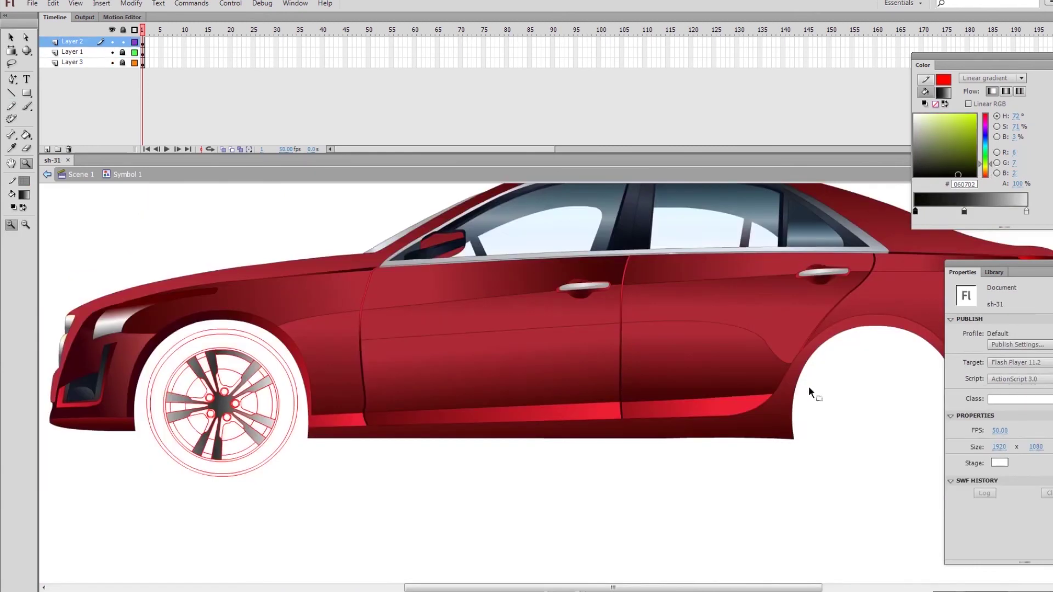
# Step: Set the gradient's right stop to dark blue and zoom in on the front wheel
pyautogui.click(27, 134)
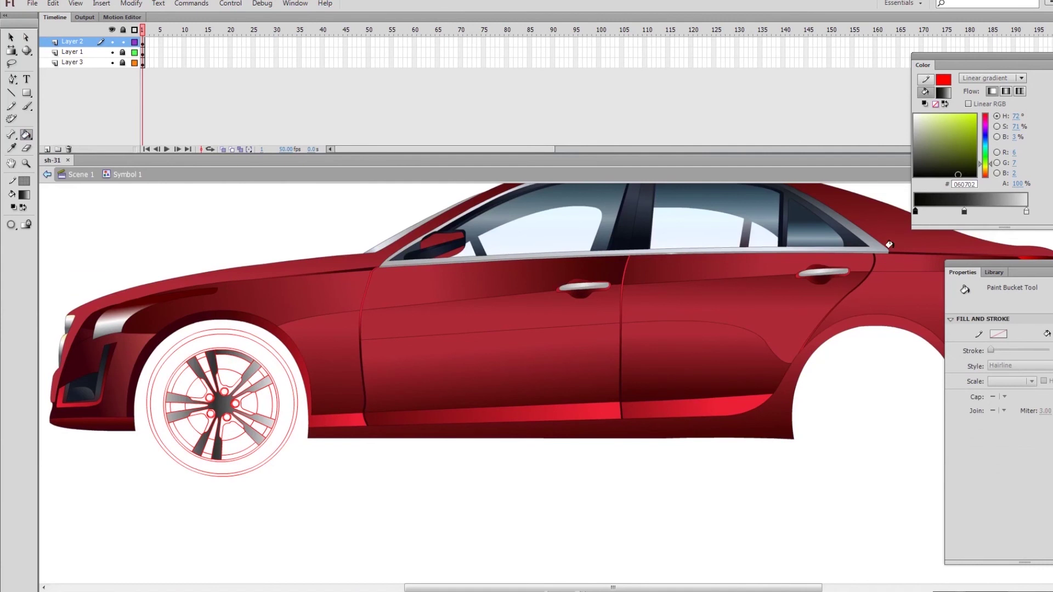
pyautogui.click(1026, 211)
pyautogui.click(985, 138)
pyautogui.moveTo(935, 147); pyautogui.dragTo(948, 159)
pyautogui.press('z')
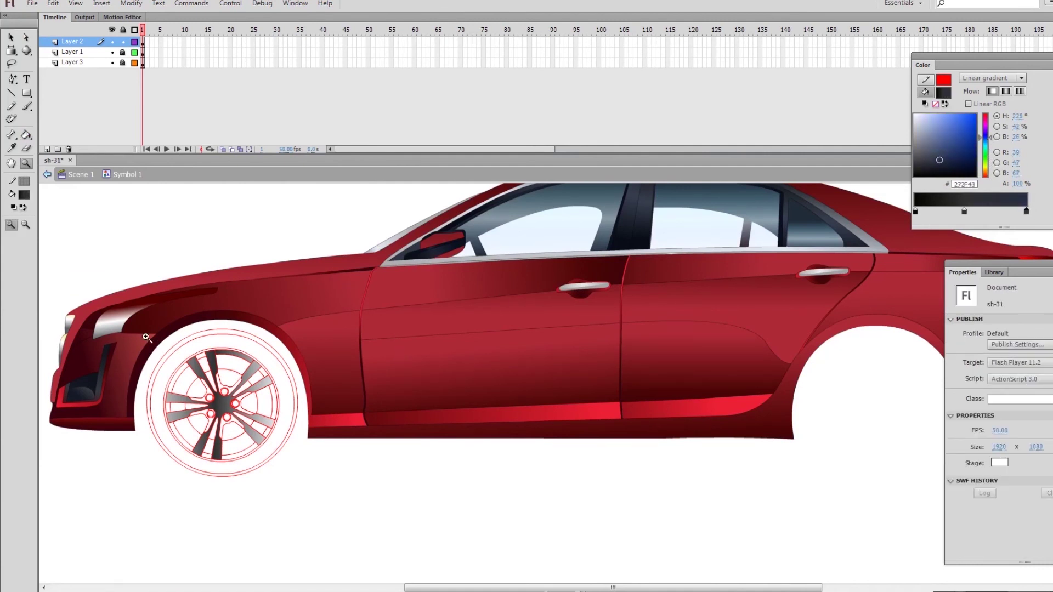
pyautogui.click(404, 526)
# Step: Fill the tire ring, outer band and rim edge ring, darkening the blue end to 101625
pyautogui.click(26, 134)
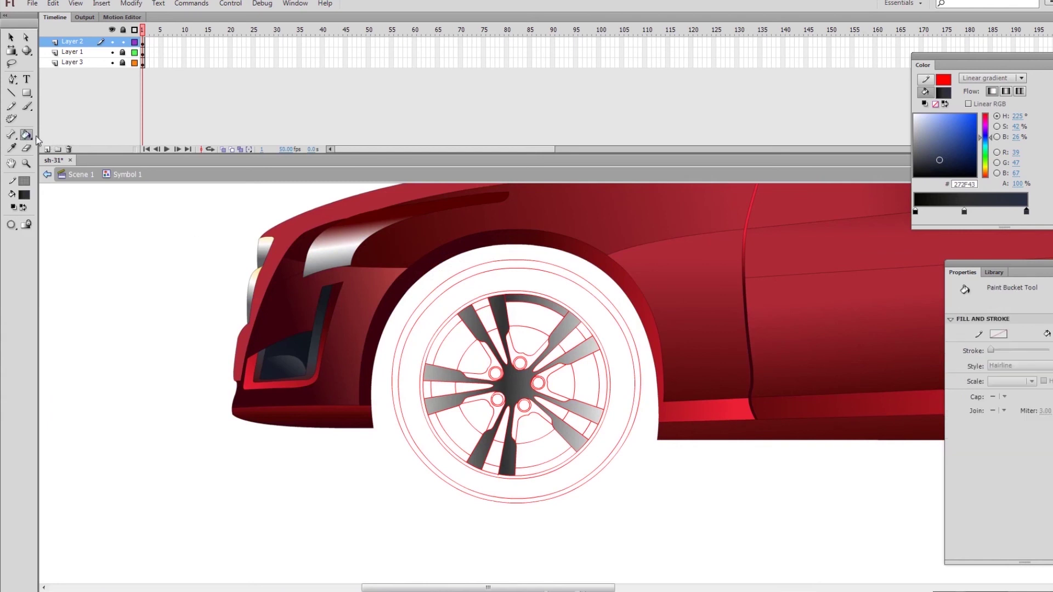
pyautogui.click(519, 275)
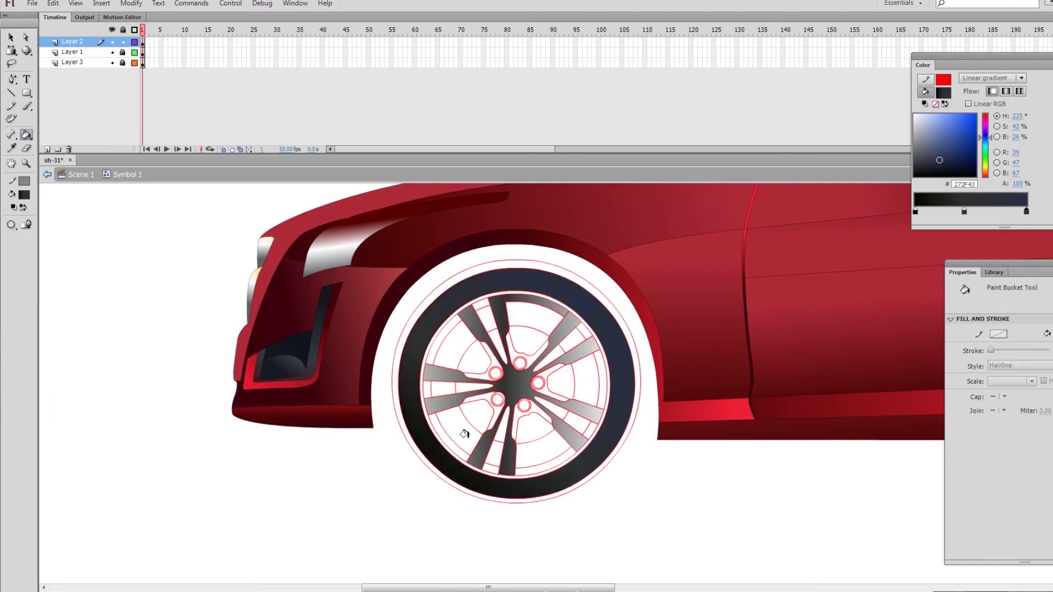
pyautogui.click(555, 265)
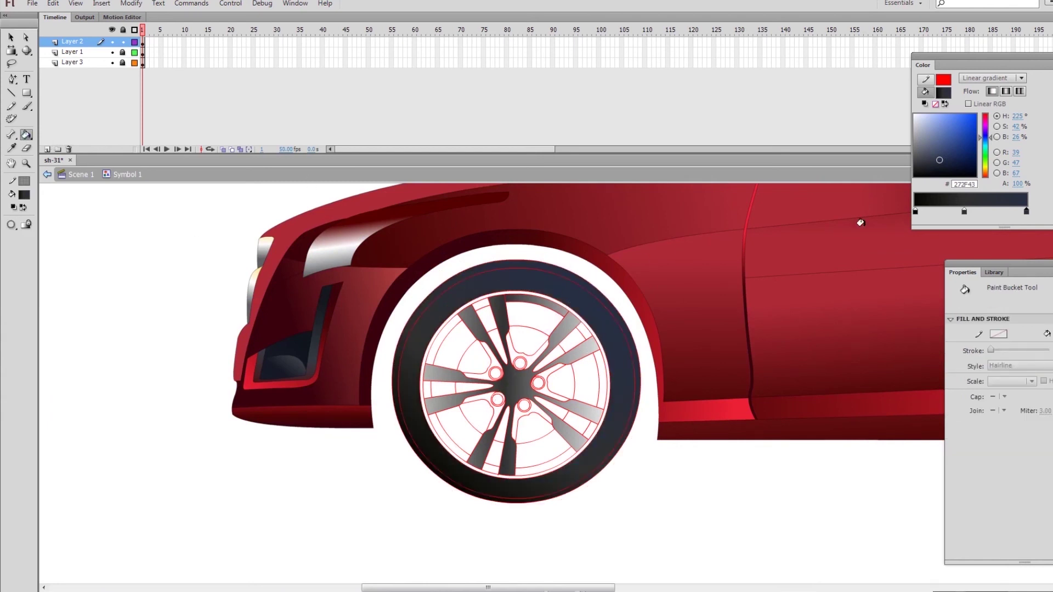
pyautogui.click(949, 167)
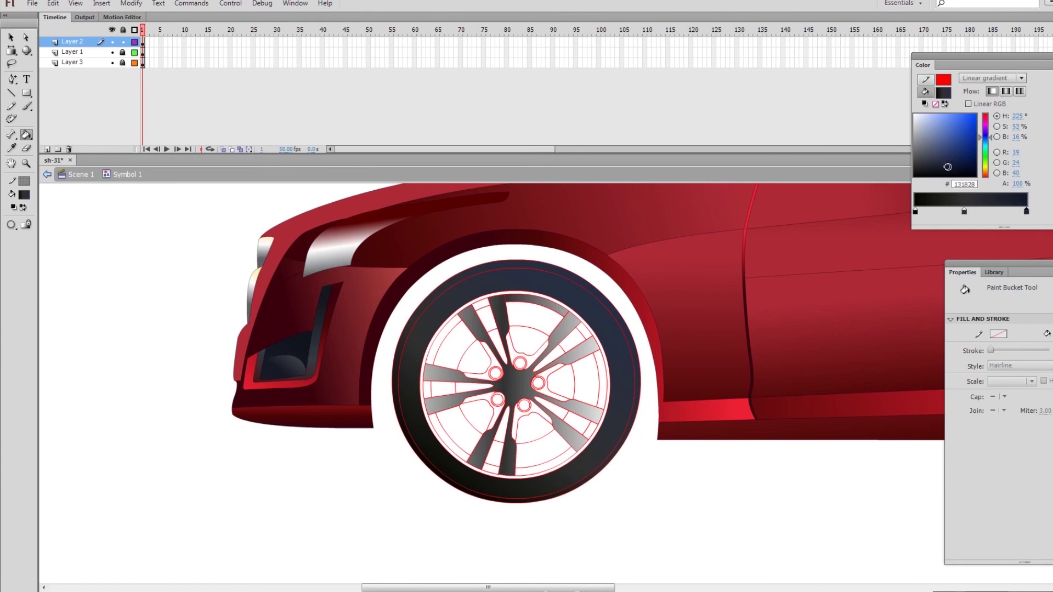
pyautogui.click(546, 261)
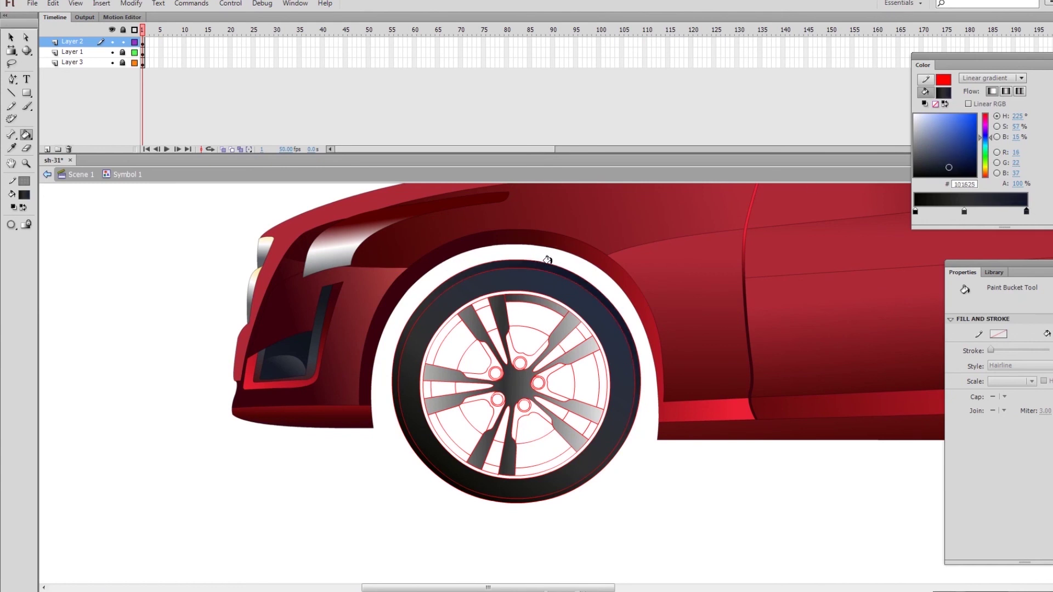
pyautogui.click(552, 296)
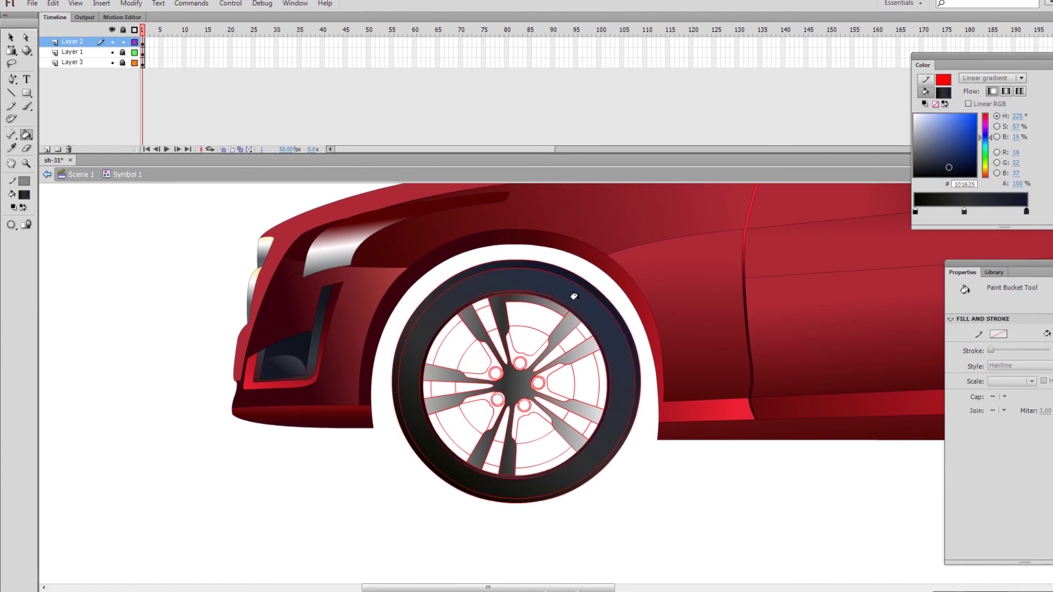
# Step: Fill the openings behind the spokes with the navy gradient, then zoom out to the whole car
pyautogui.click(471, 410)
pyautogui.click(472, 362)
pyautogui.click(524, 338)
pyautogui.moveTo(520, 367)
pyautogui.mouseDown()
pyautogui.moveTo(495, 376)
pyautogui.moveTo(500, 395)
pyautogui.mouseUp()
pyautogui.click(525, 418)
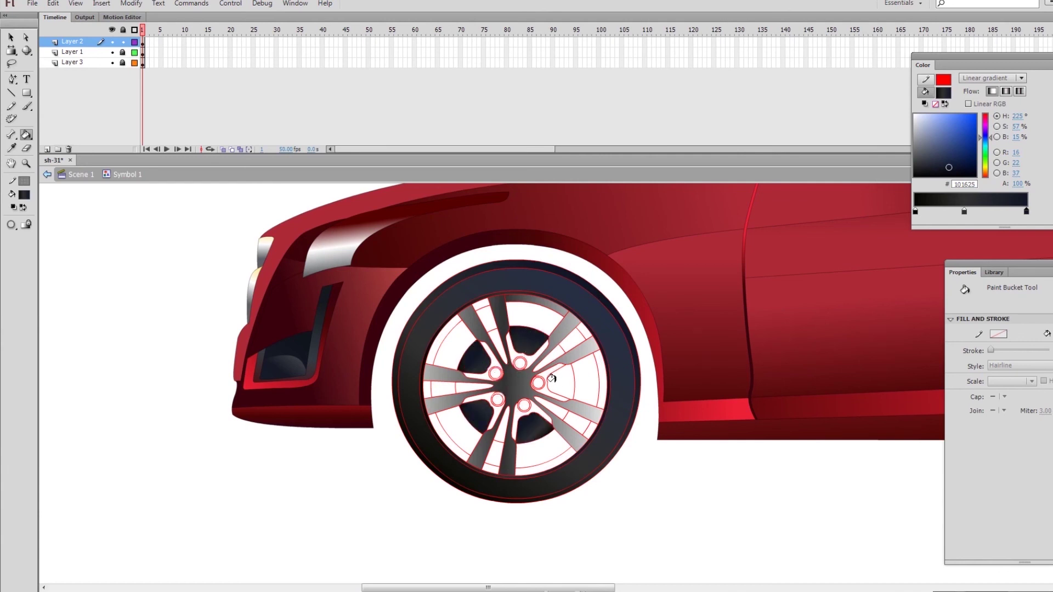
pyautogui.click(553, 379)
pyautogui.press('z')
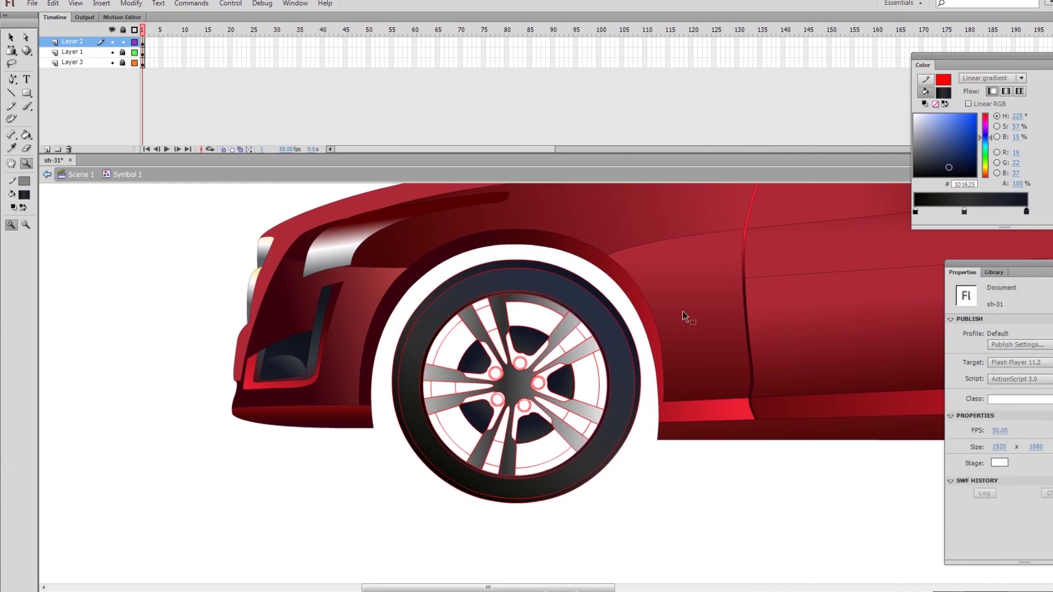
pyautogui.hotkey('ctrl', '-')
pyautogui.hotkey('ctrl', '-')
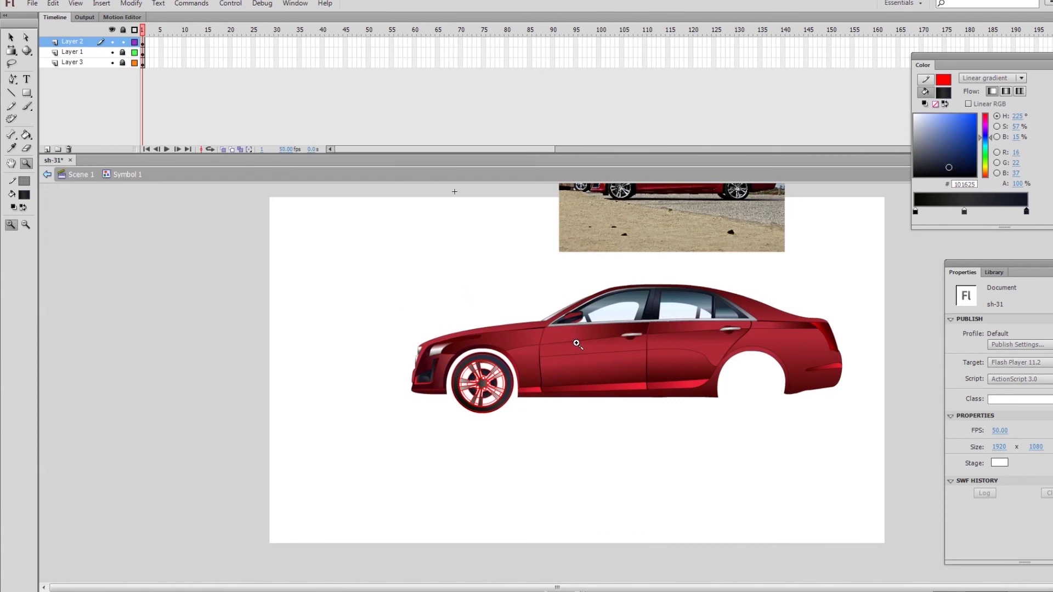
# Step: Sample the grey spoke gradient and fill six white rim segments around the front wheel
pyautogui.moveTo(412, 324); pyautogui.dragTo(564, 442)
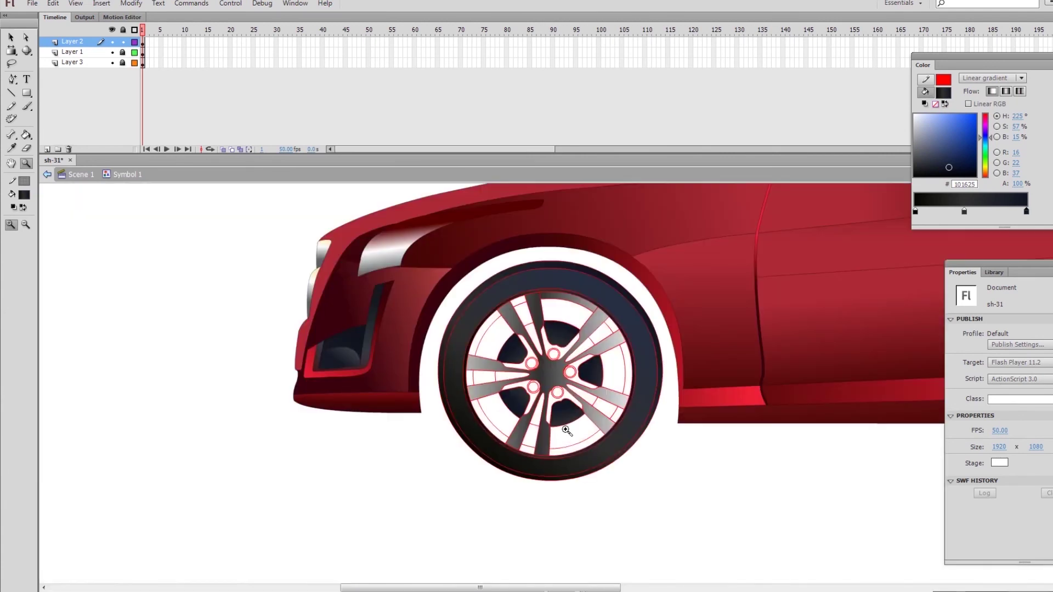
pyautogui.moveTo(434, 254); pyautogui.dragTo(722, 525)
pyautogui.click(26, 134)
pyautogui.press('i')
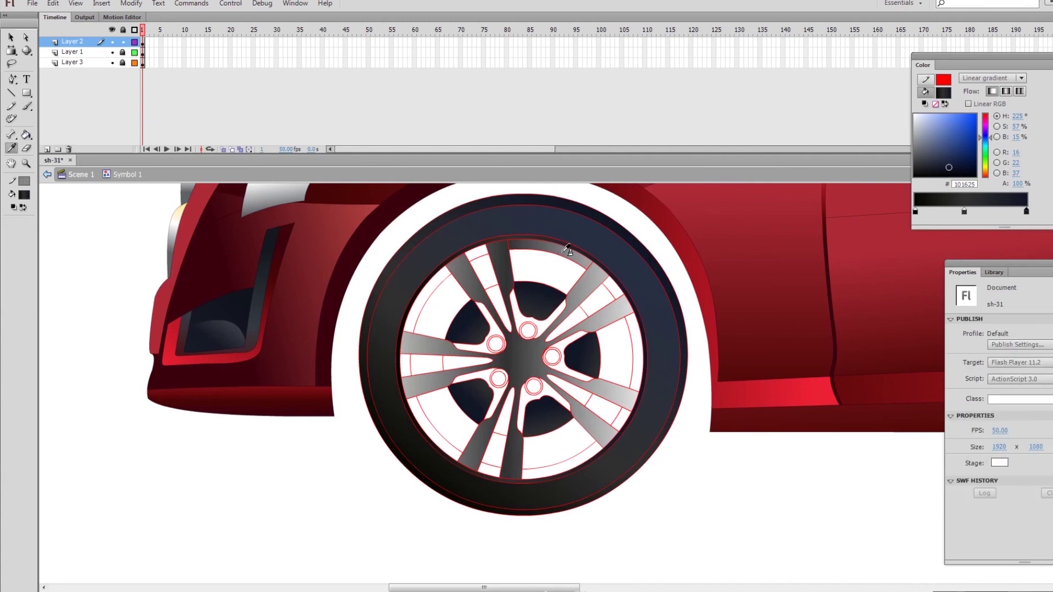
pyautogui.click(563, 252)
pyautogui.click(615, 288)
pyautogui.click(637, 336)
pyautogui.click(617, 419)
pyautogui.click(574, 449)
pyautogui.click(445, 439)
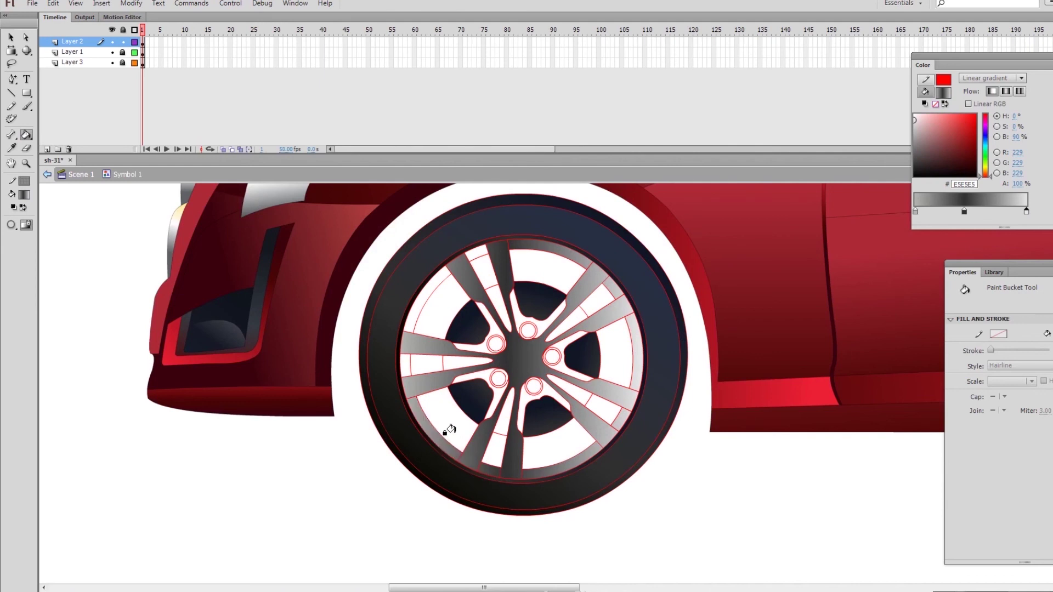
pyautogui.click(412, 307)
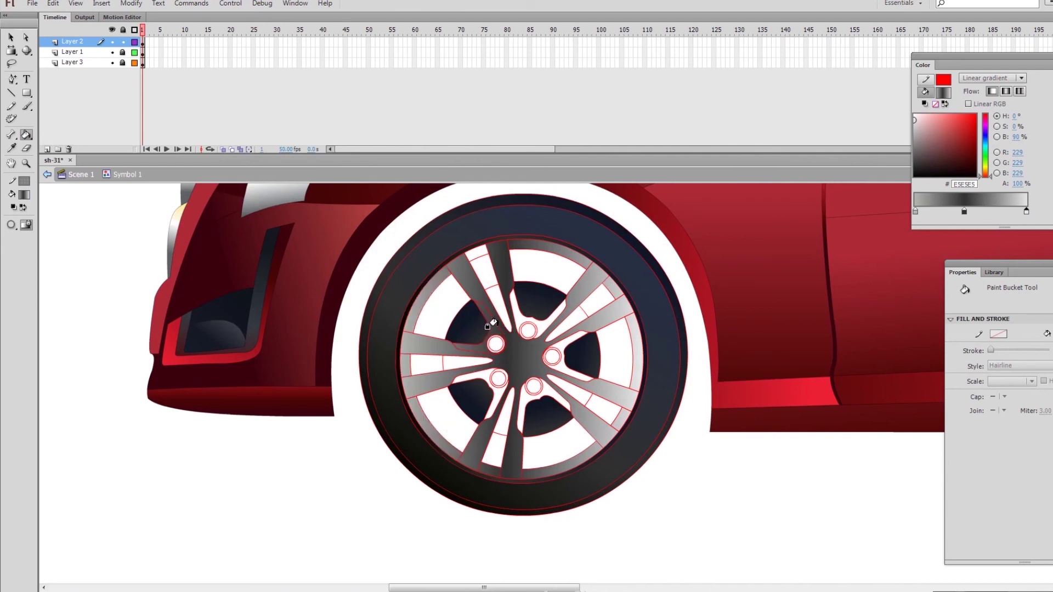